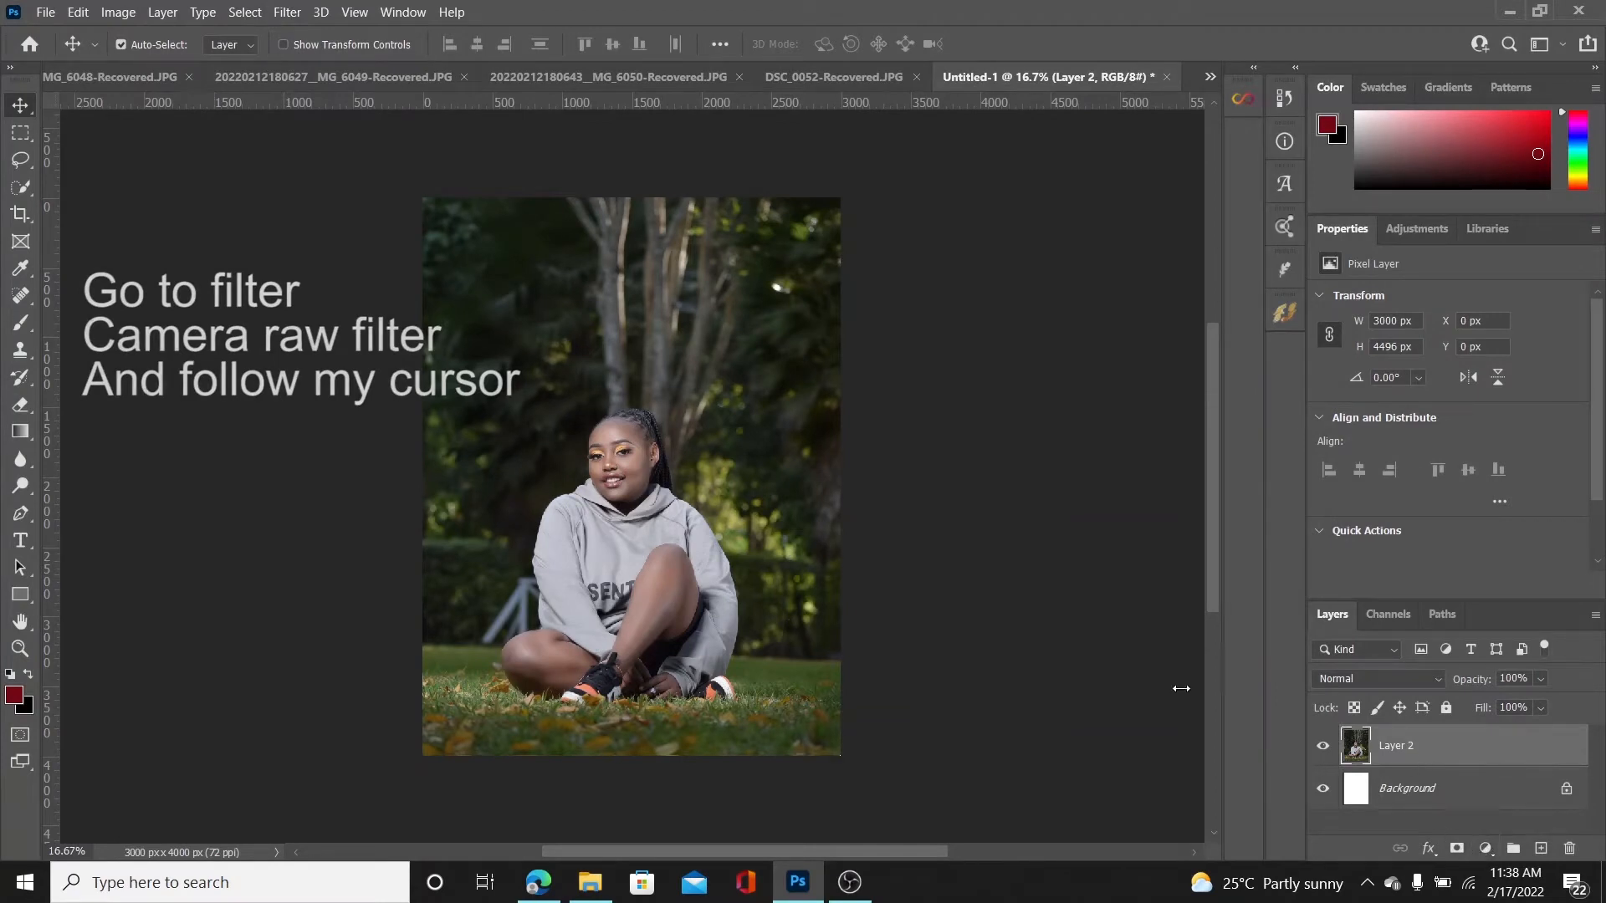
Open Layer 2 in the Camera Raw Filter and raise the basic saturation to +36
click(287, 12)
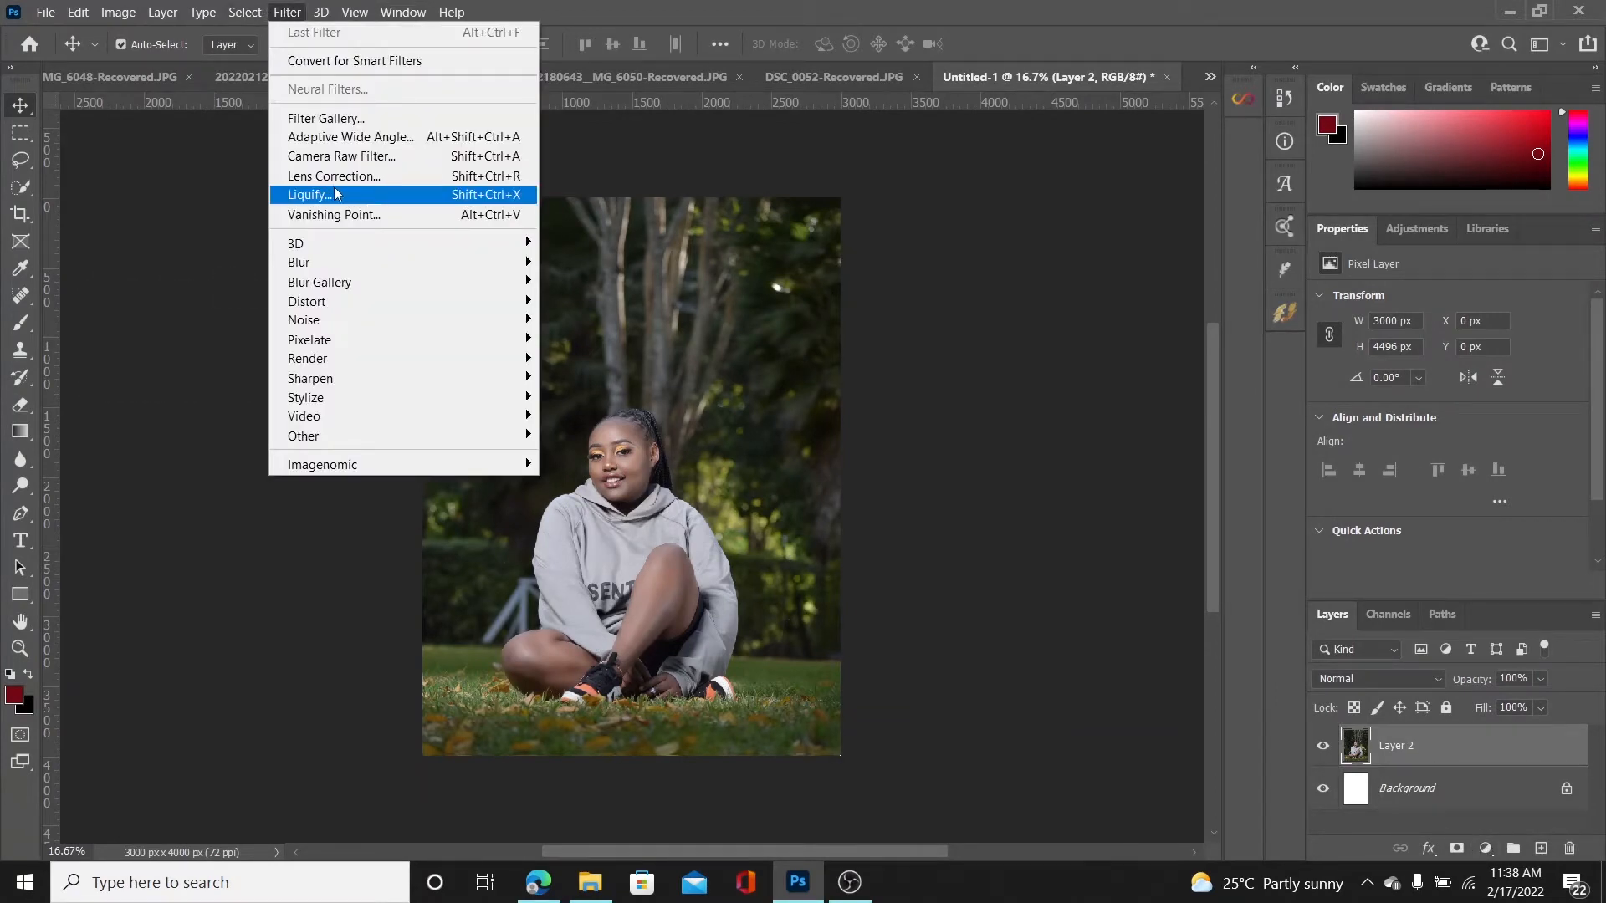
click(382, 157)
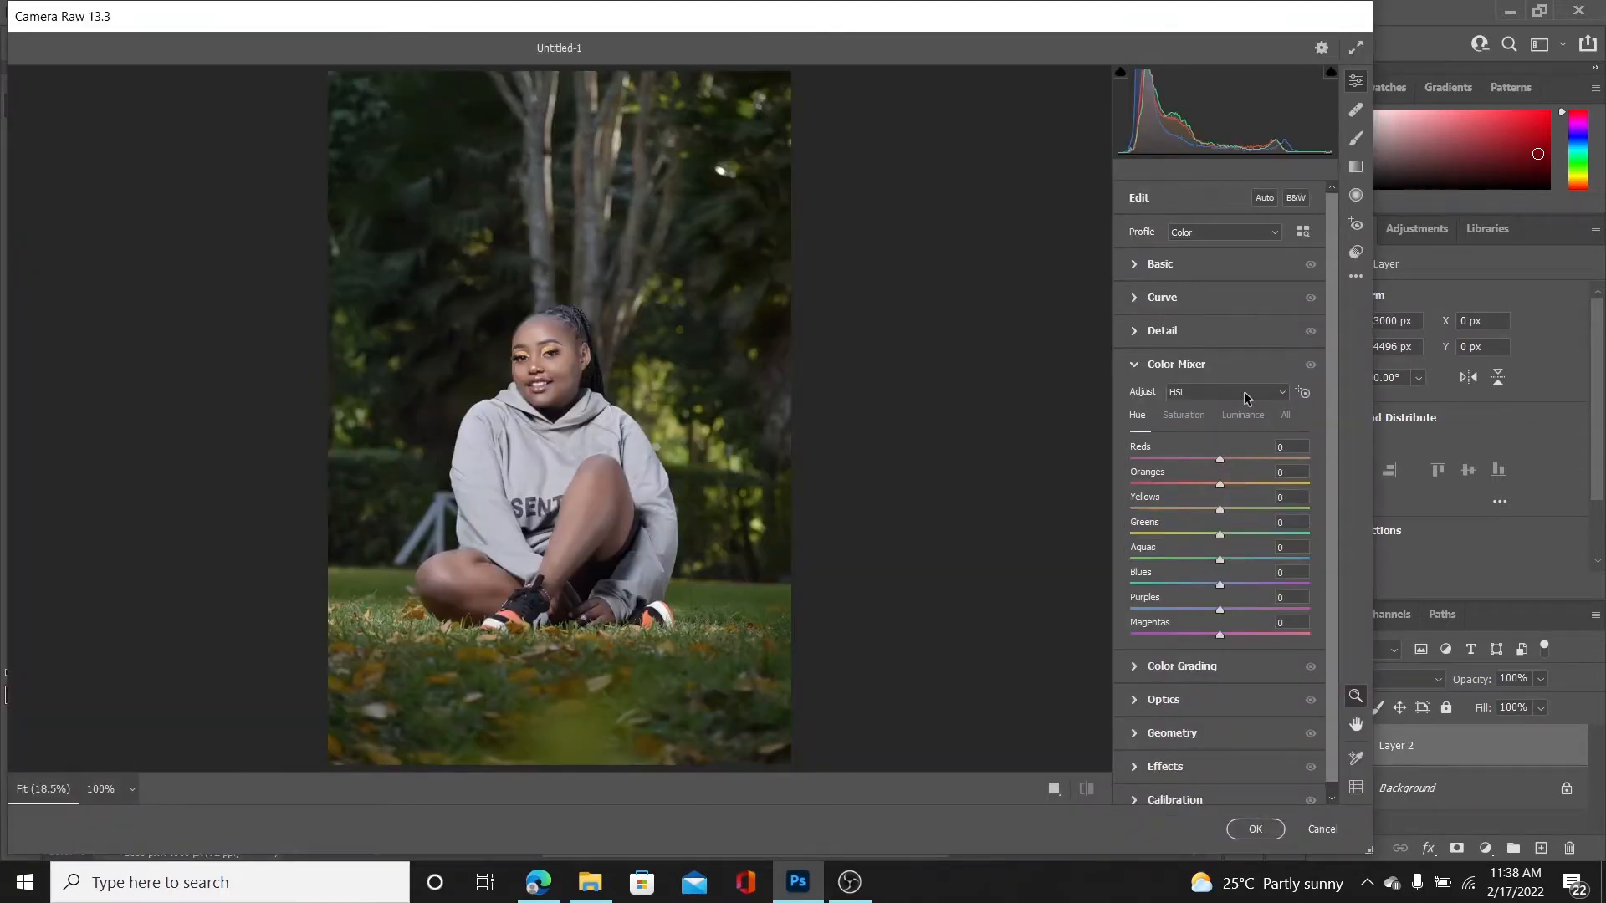
click(1132, 358)
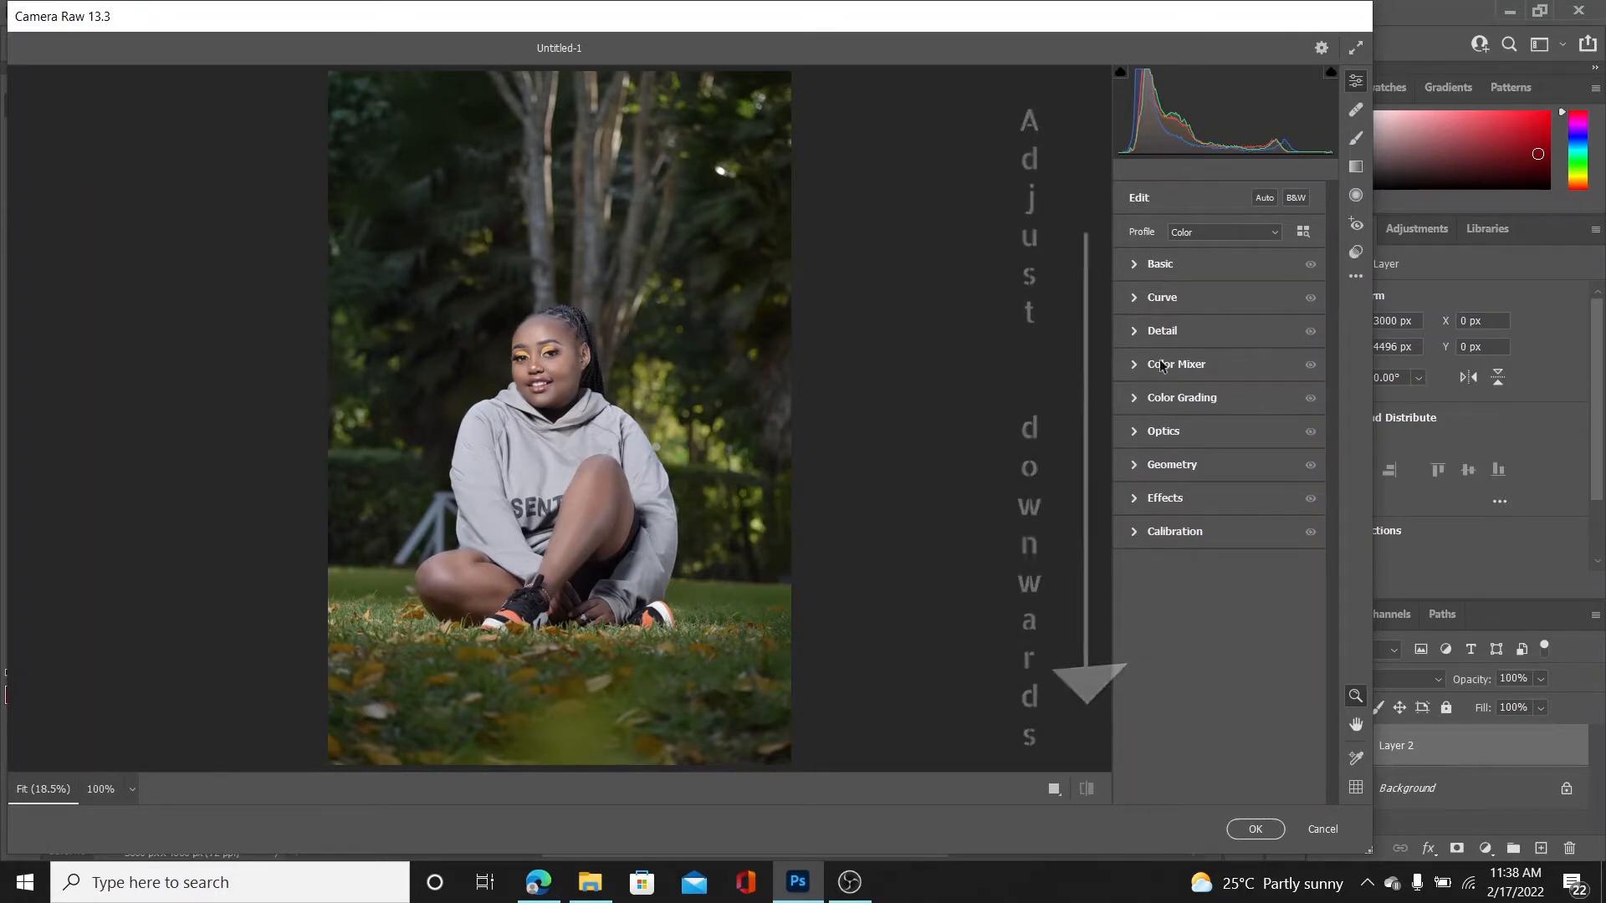
click(1136, 266)
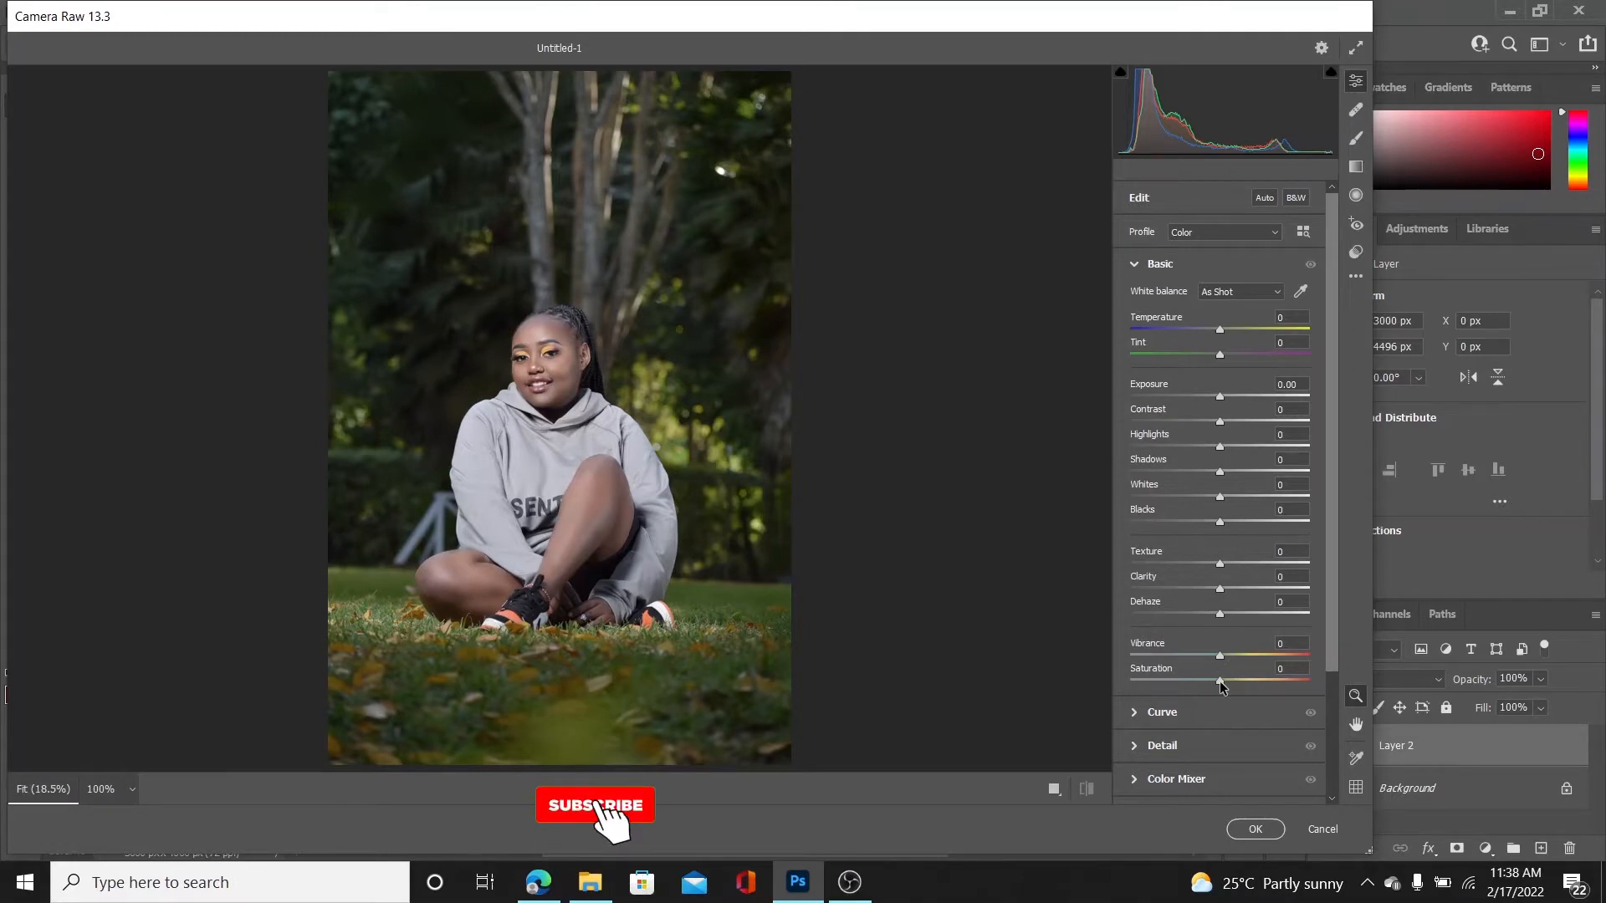
drag(1219, 681, 1252, 677)
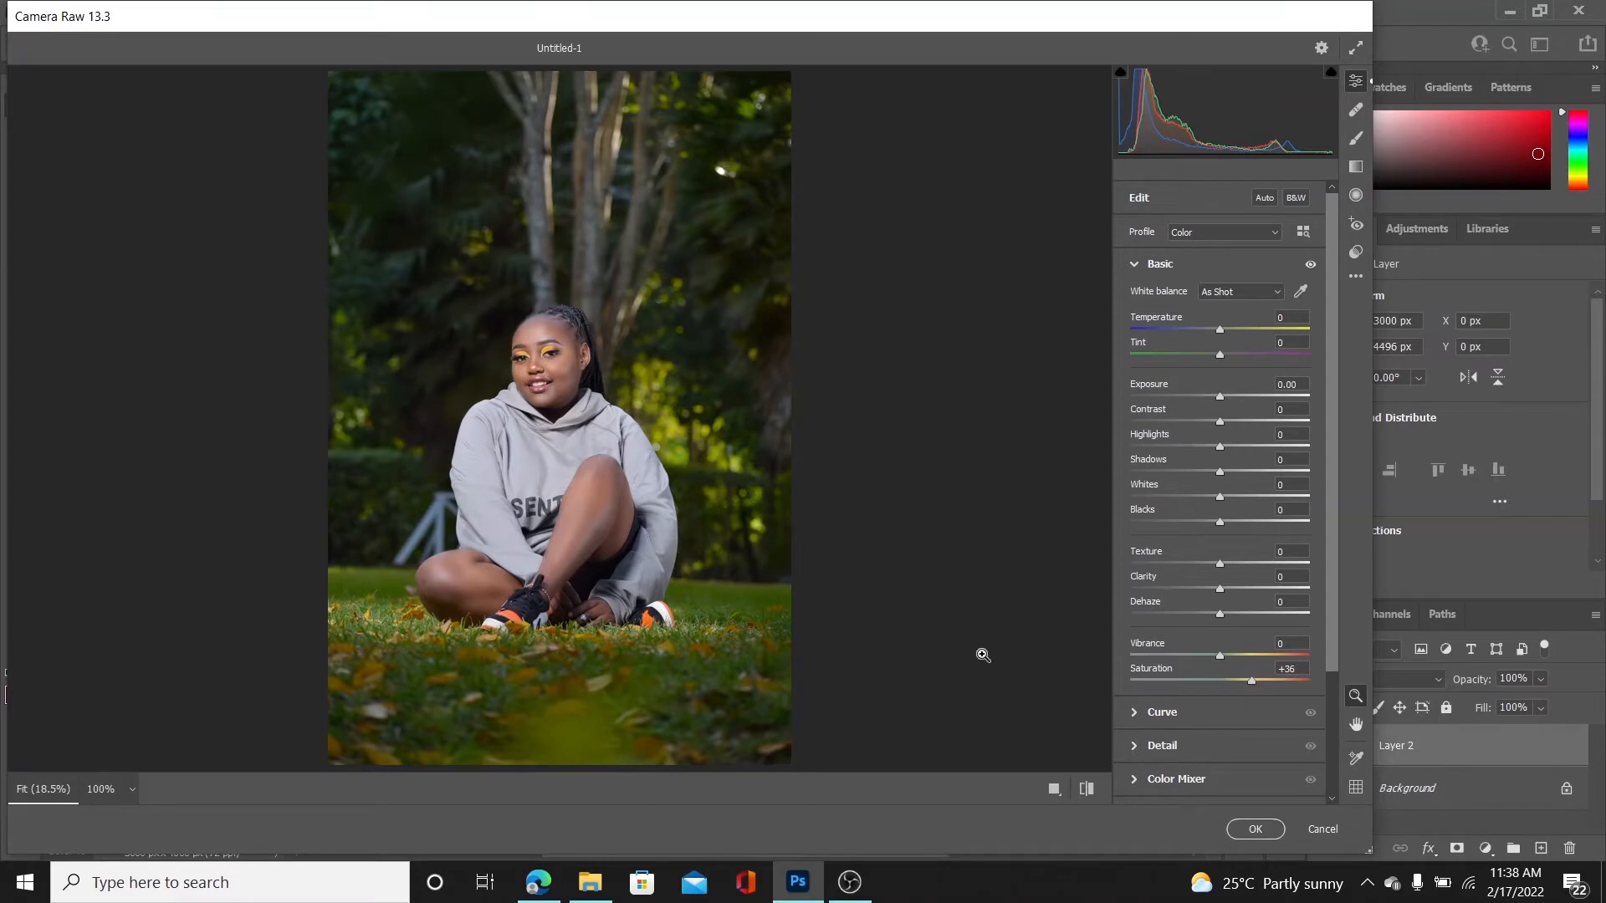
Compare the saturated photo with its default settings
click(1089, 792)
click(1089, 792)
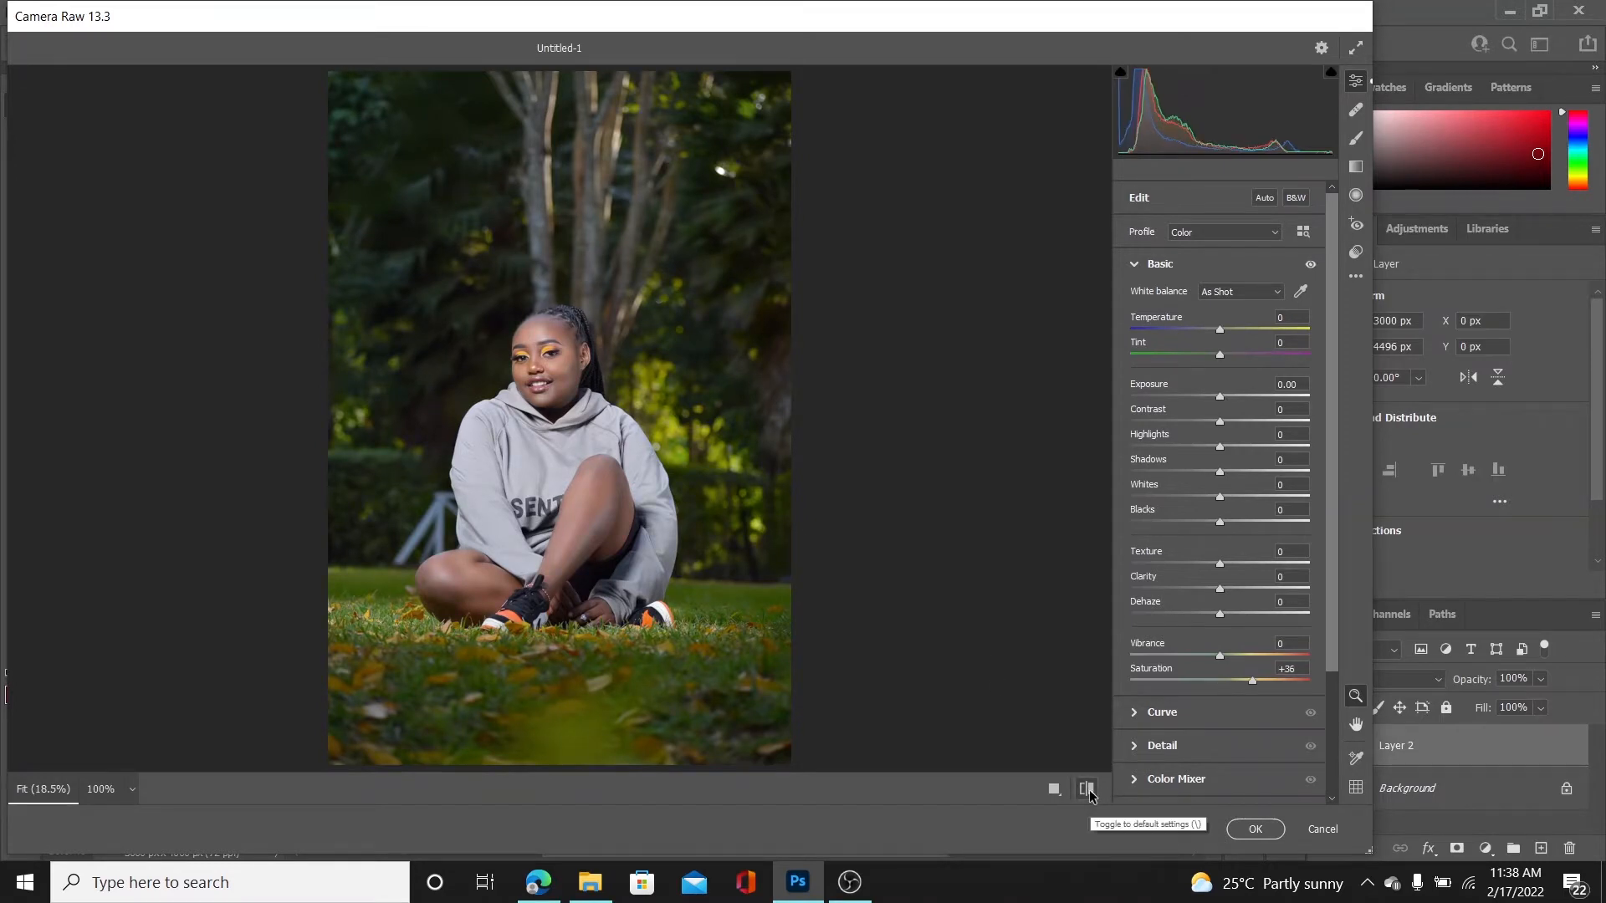
click(1089, 792)
click(1090, 792)
click(1087, 790)
click(1087, 790)
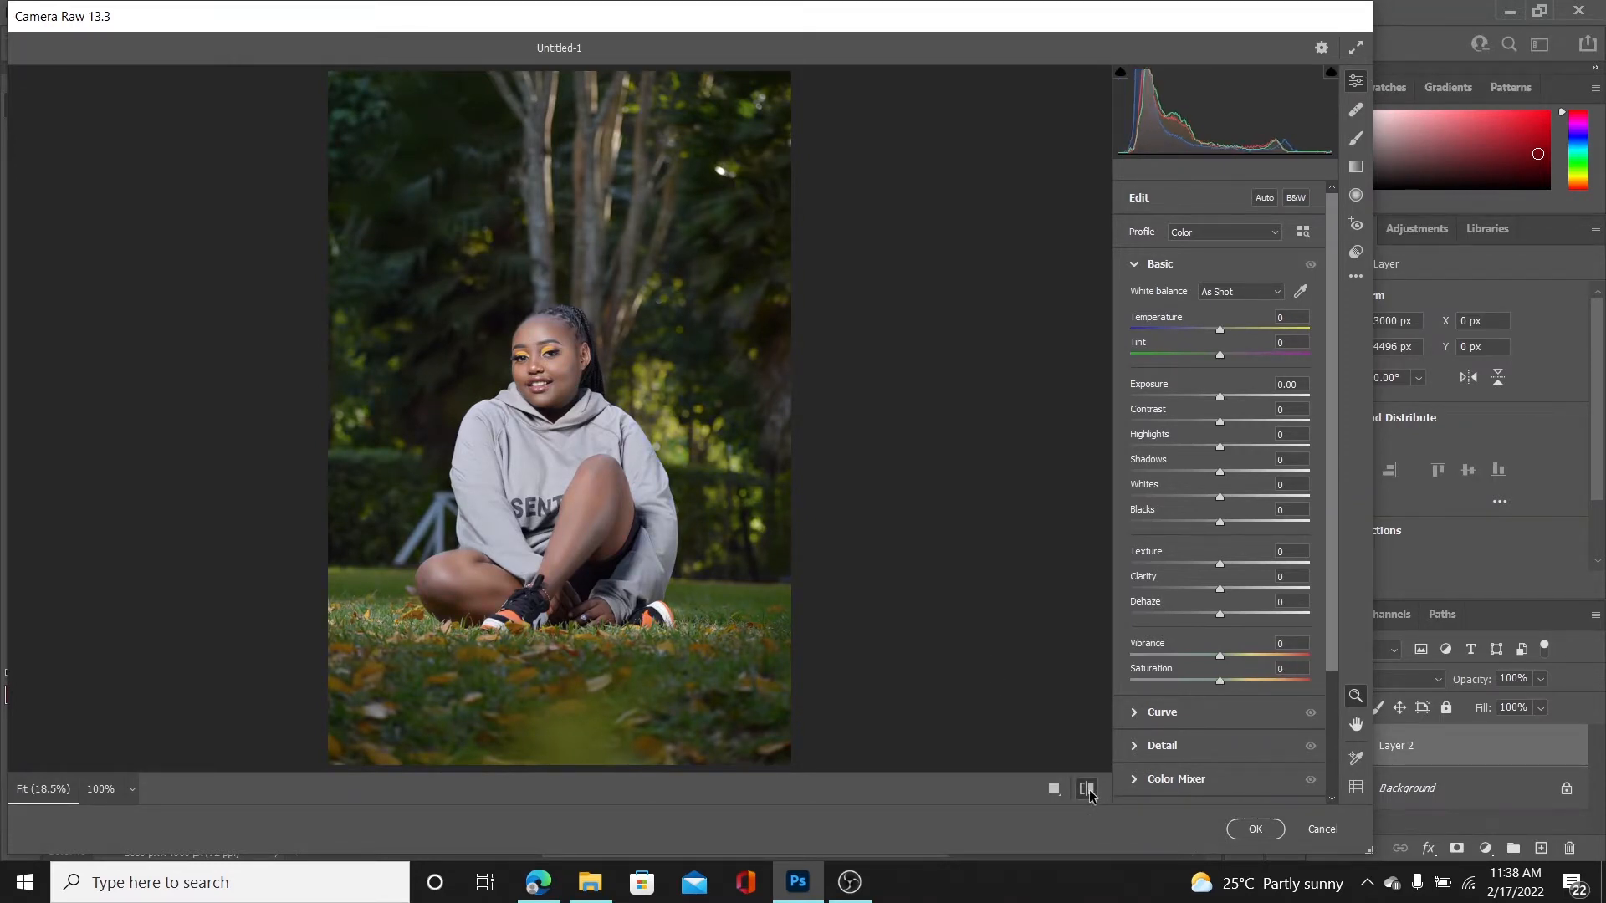
click(1087, 791)
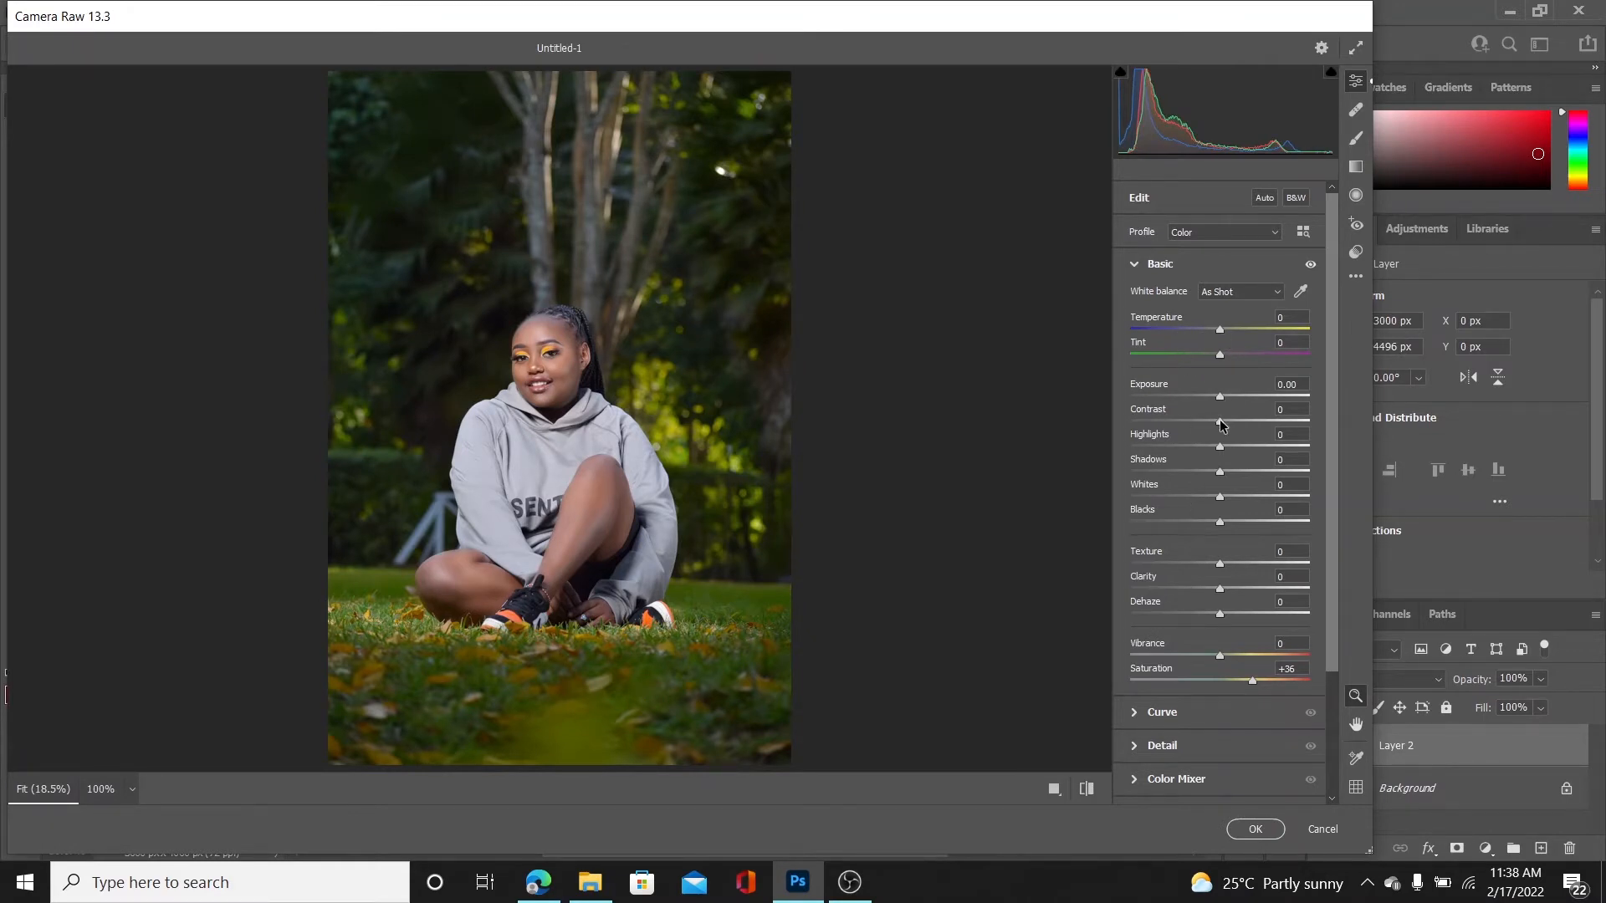
Set the basic tones to Contrast -9, Shadows +16, Whites -18 and Blacks +11
drag(1220, 425, 1212, 424)
drag(1220, 472, 1238, 475)
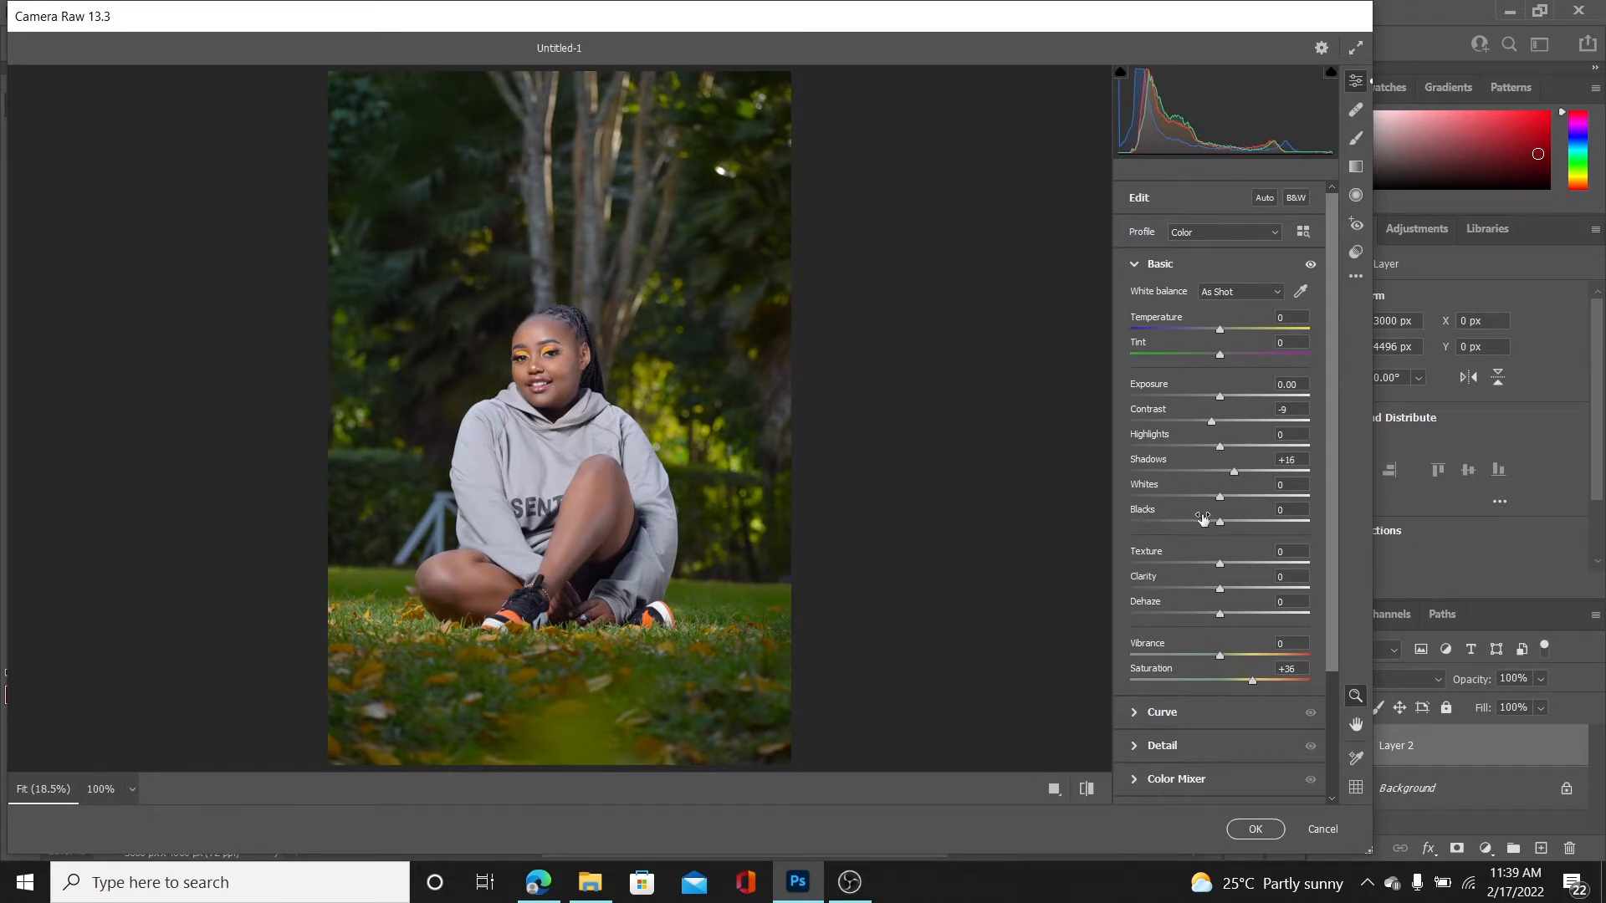
drag(1220, 524, 1230, 524)
drag(1217, 499, 1220, 449)
double_click(1219, 442)
scroll(1333, 627, down, 1)
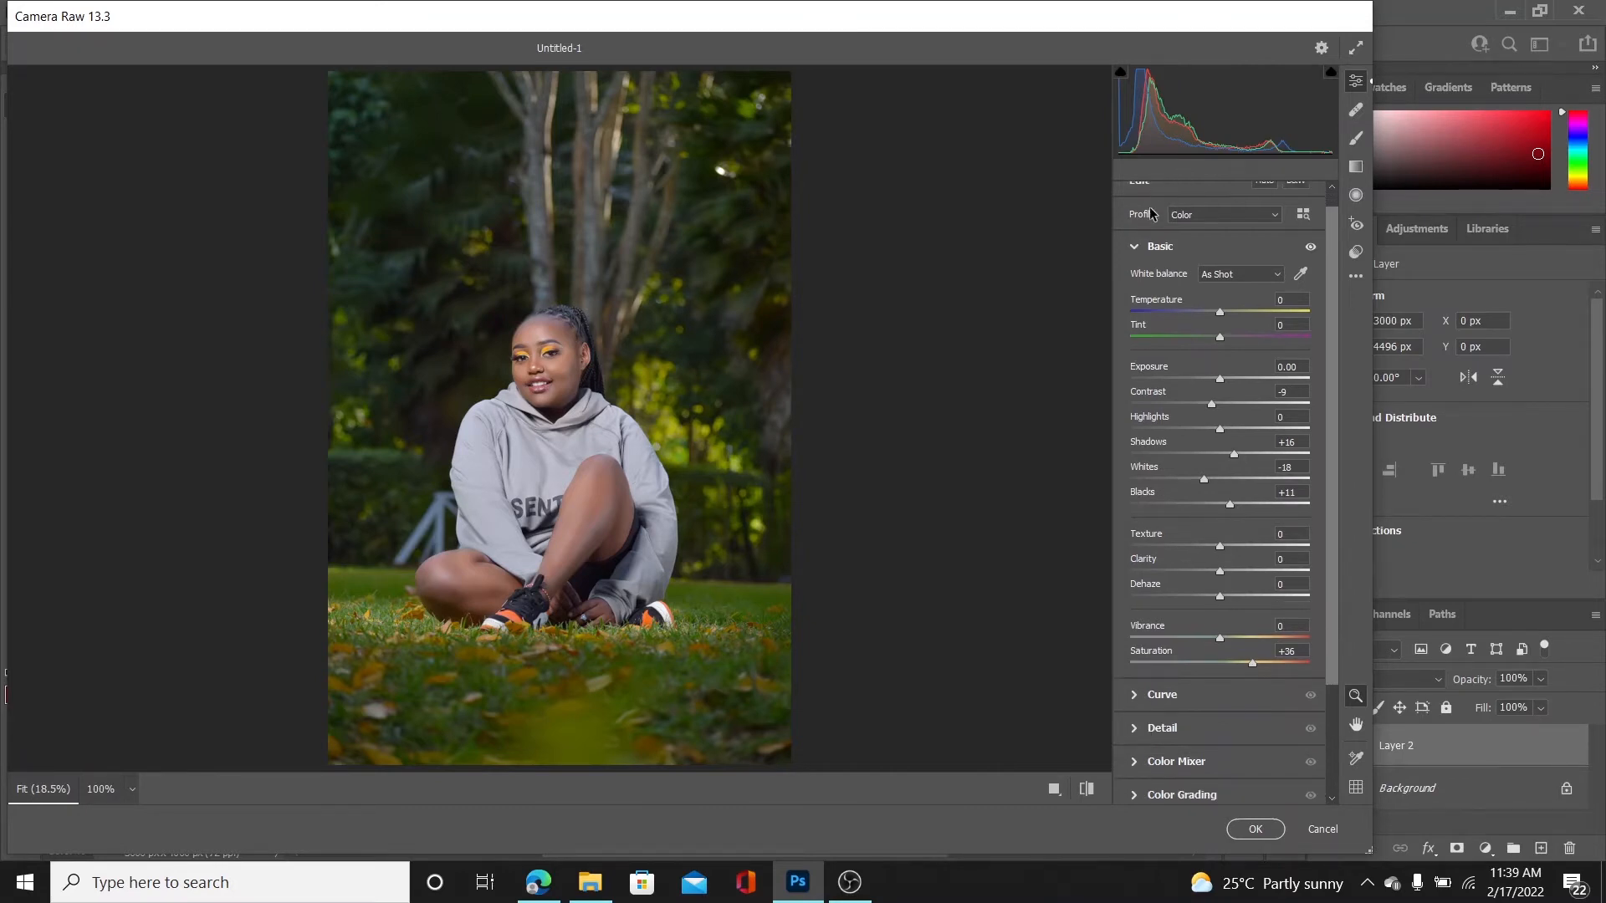
click(1135, 245)
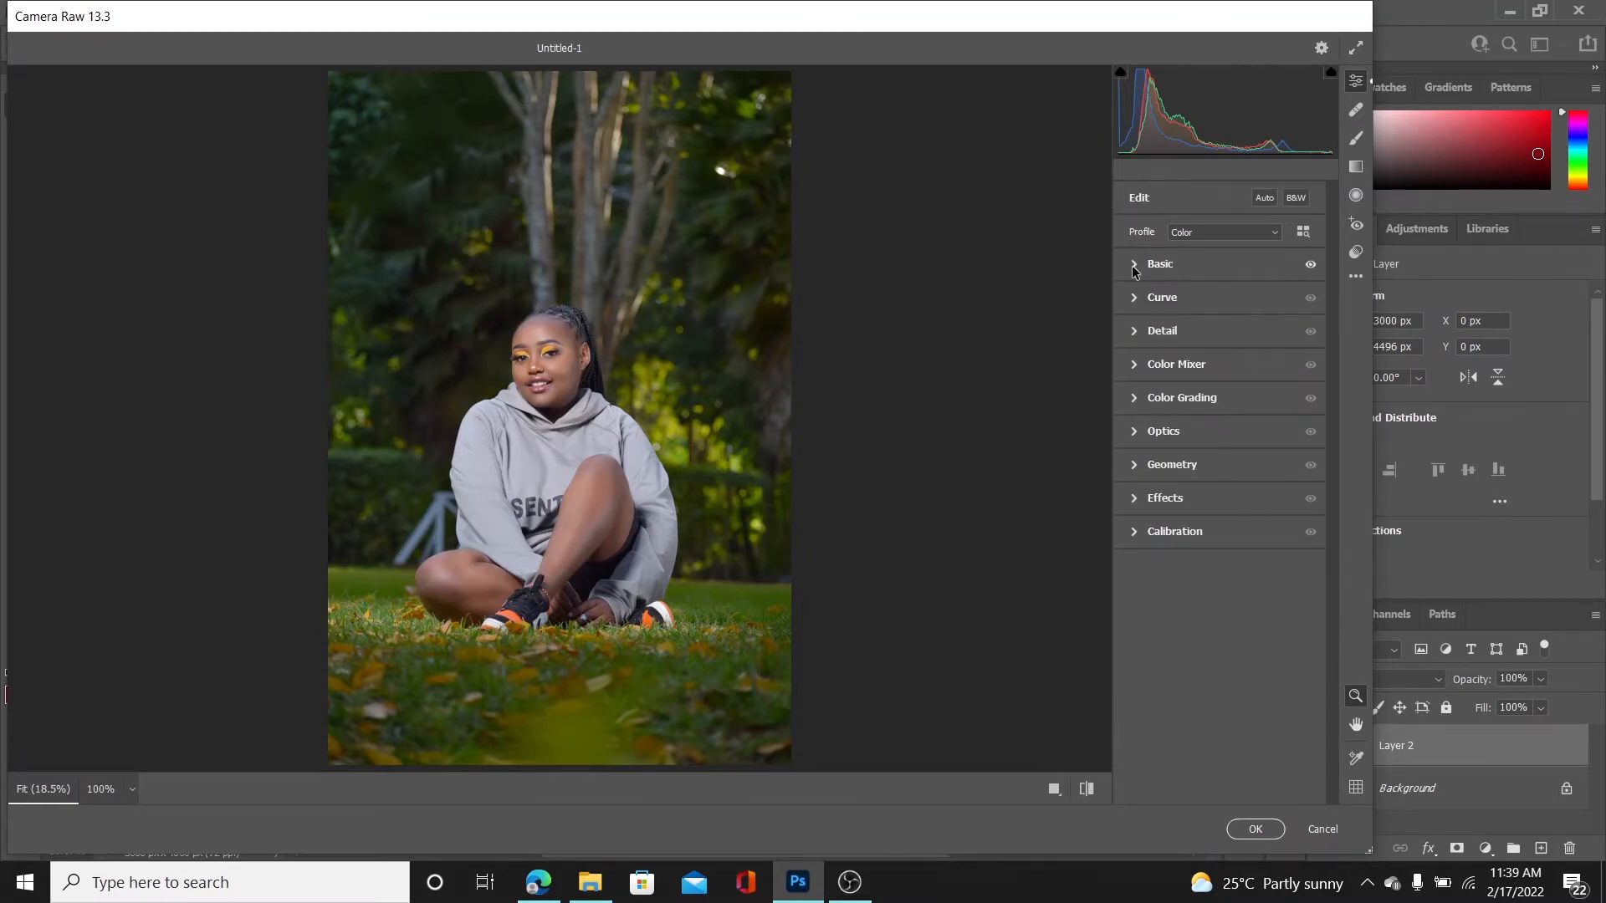
Add a slight amount of sharpening to the photo
click(1138, 298)
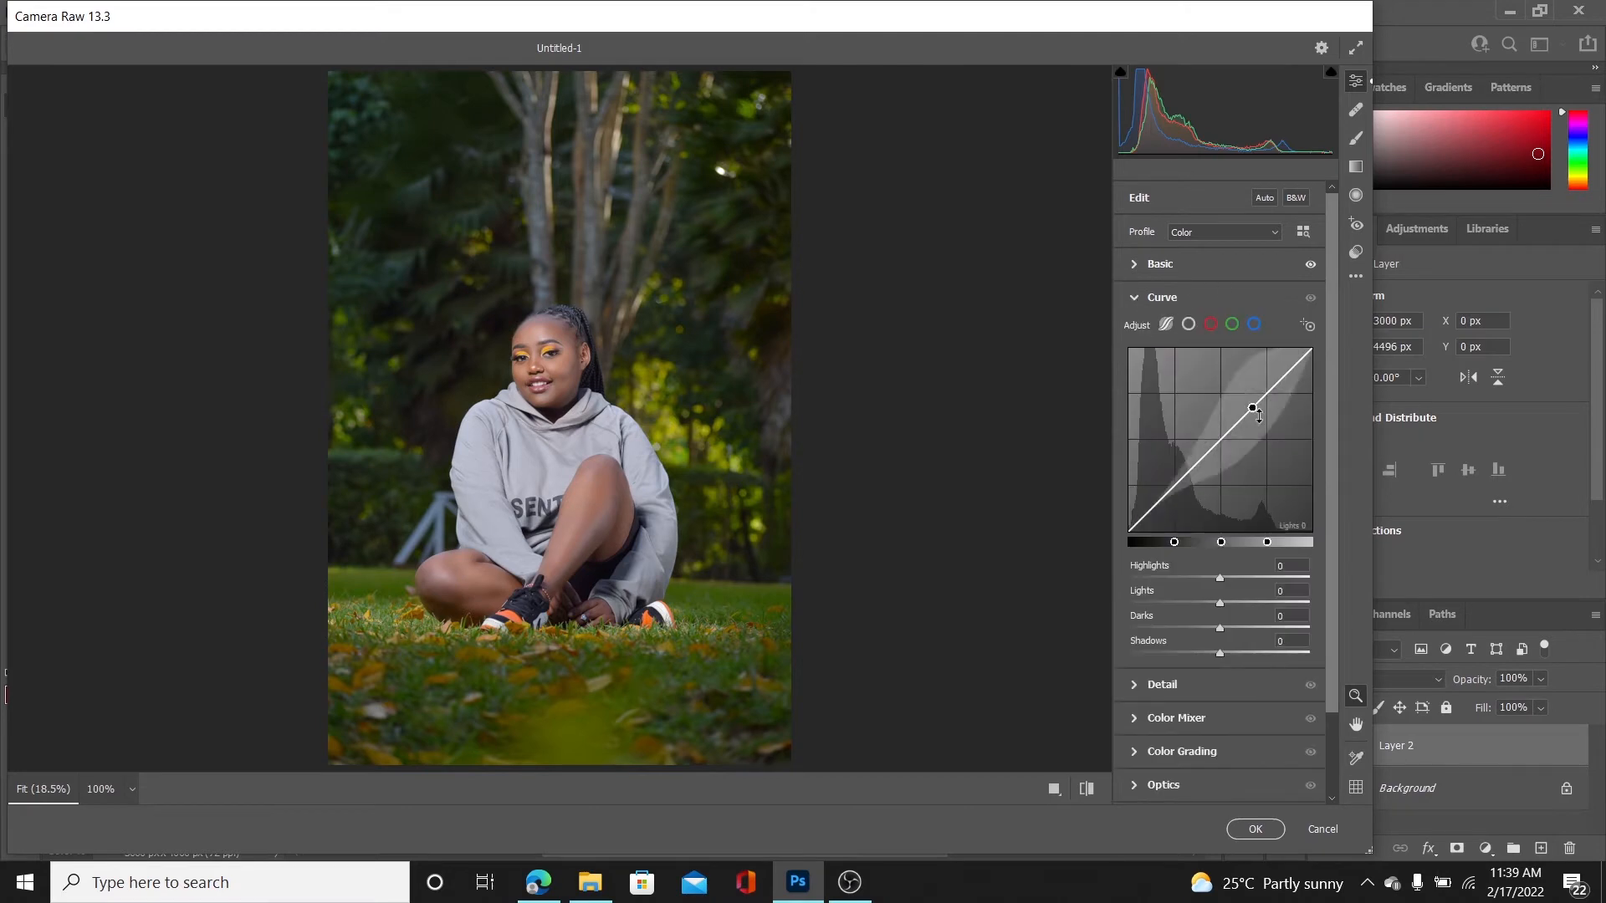
click(1137, 298)
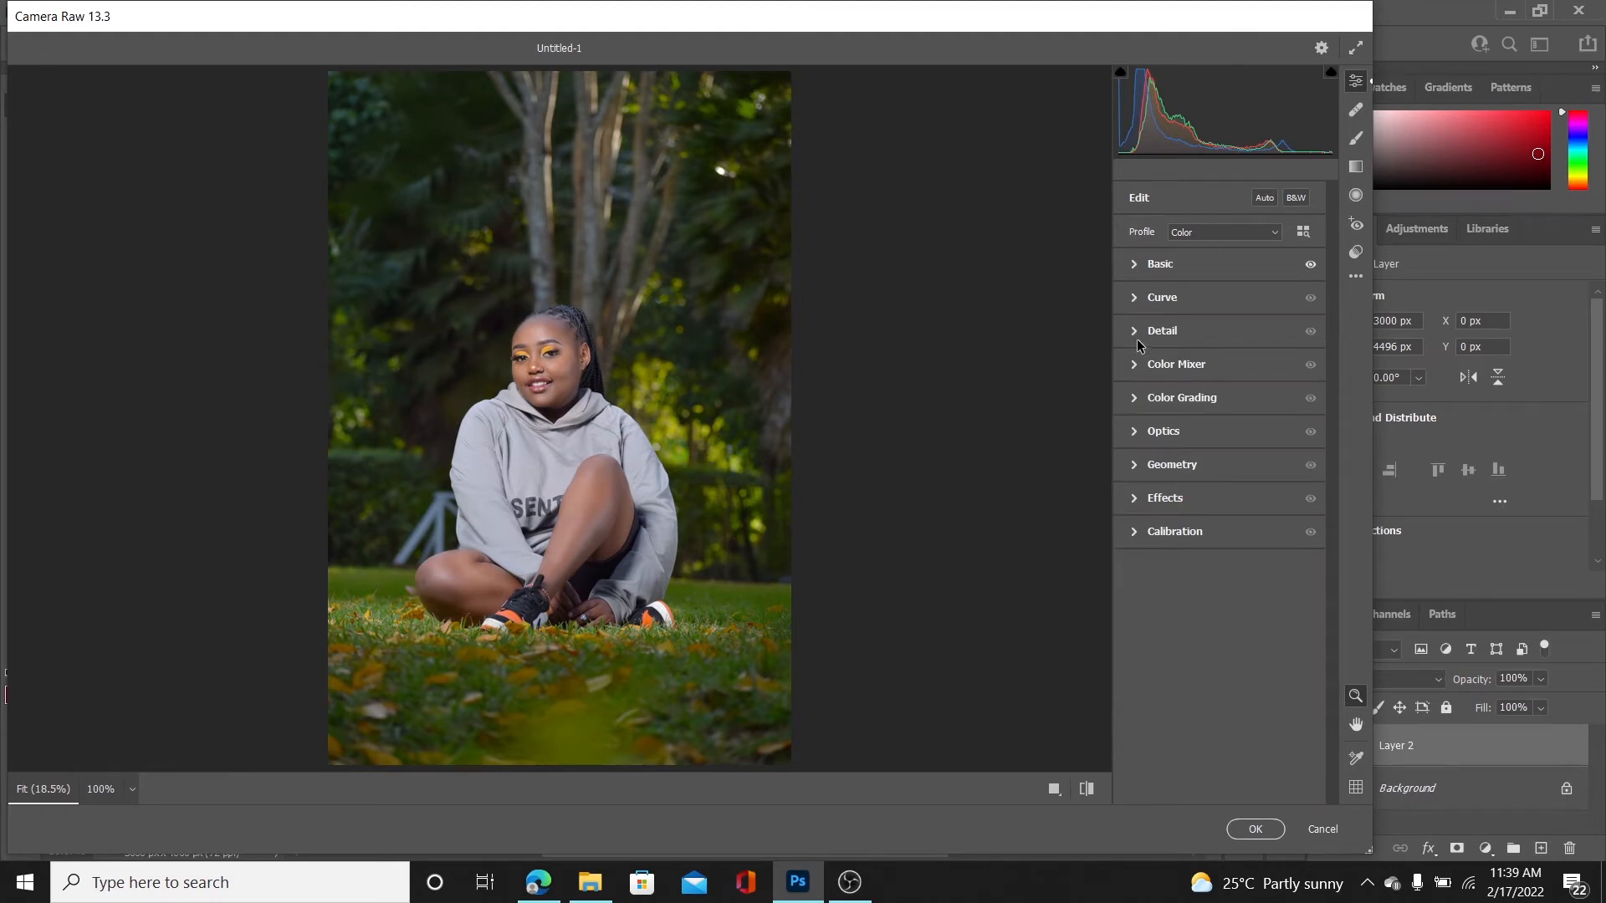
click(1137, 335)
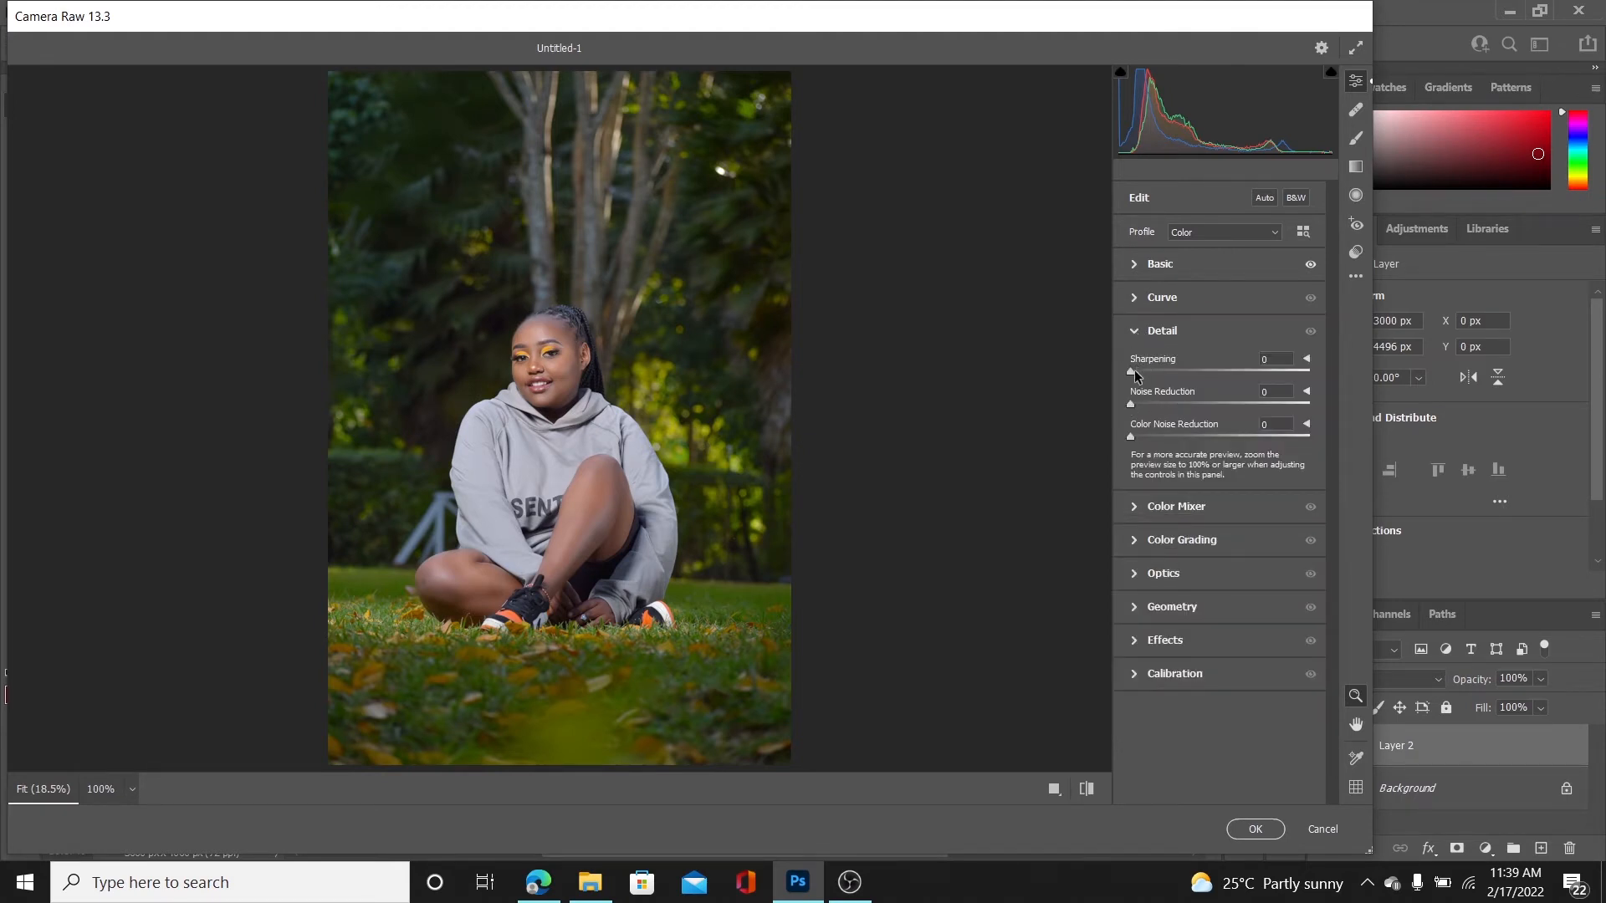
drag(1134, 375, 1149, 376)
click(1137, 333)
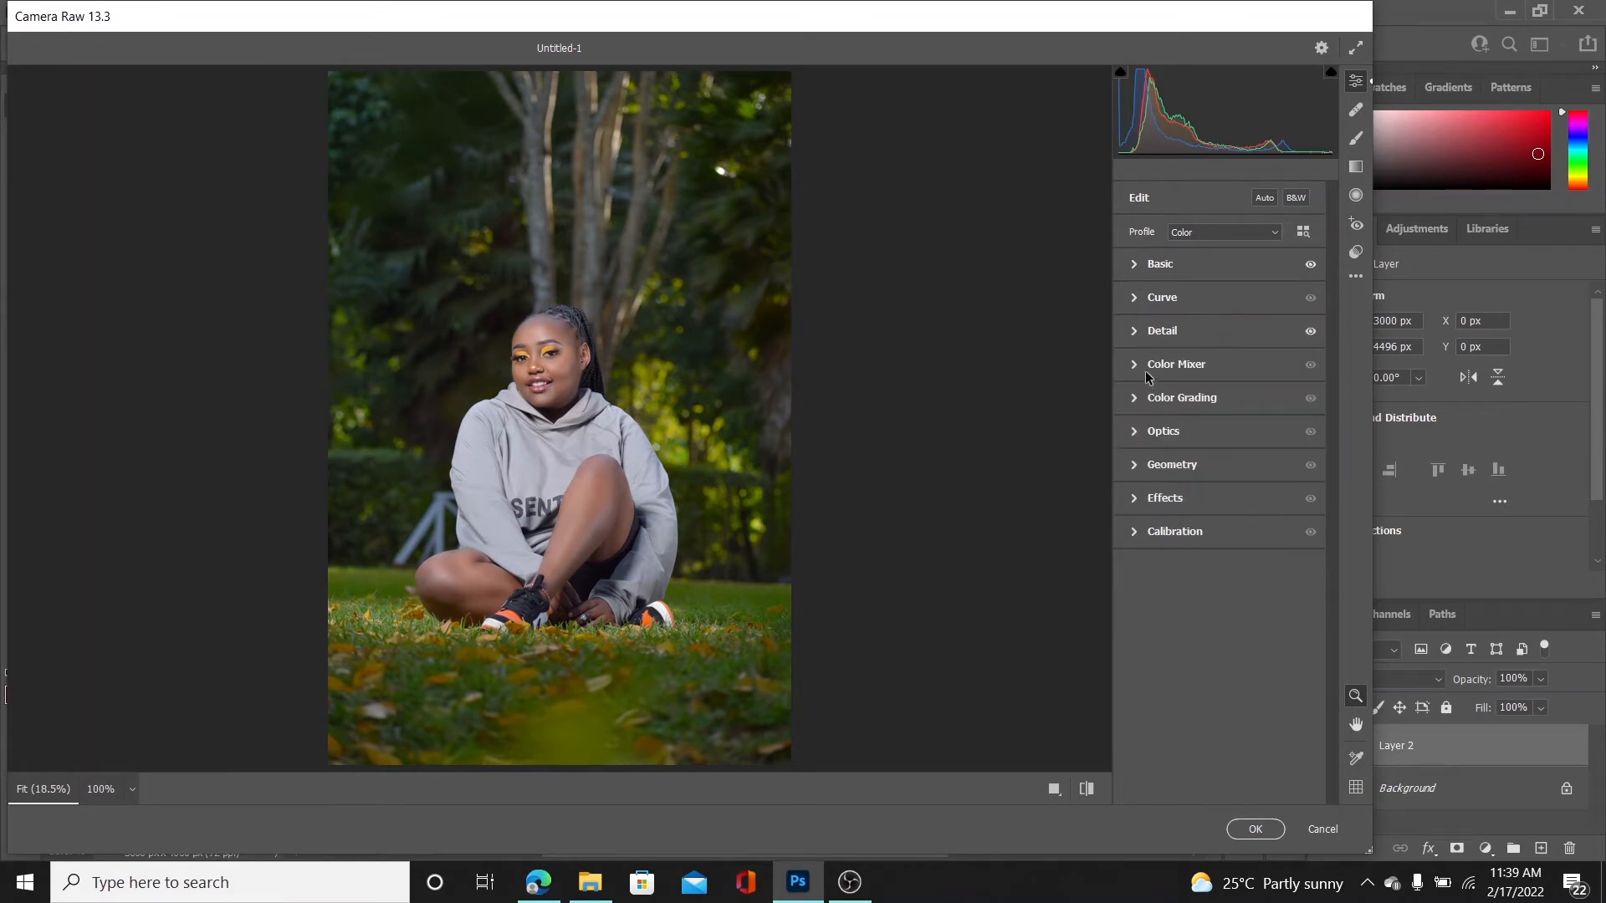
Set the Color Mixer saturation to Yellows -36, Greens +36 and Blues +17
click(1143, 365)
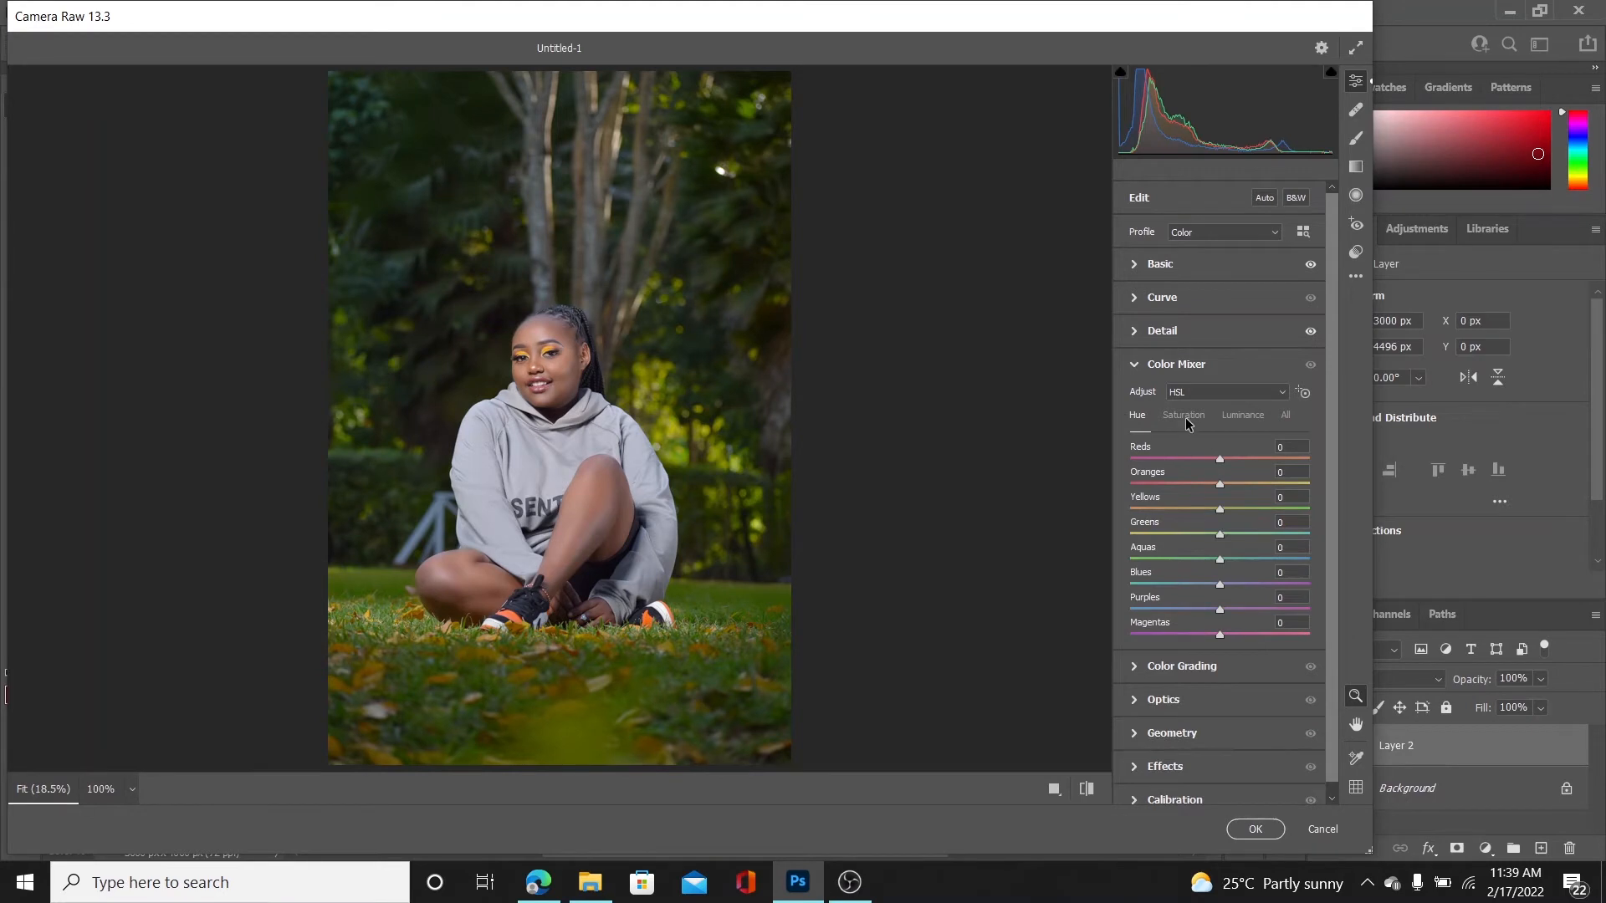
click(1186, 418)
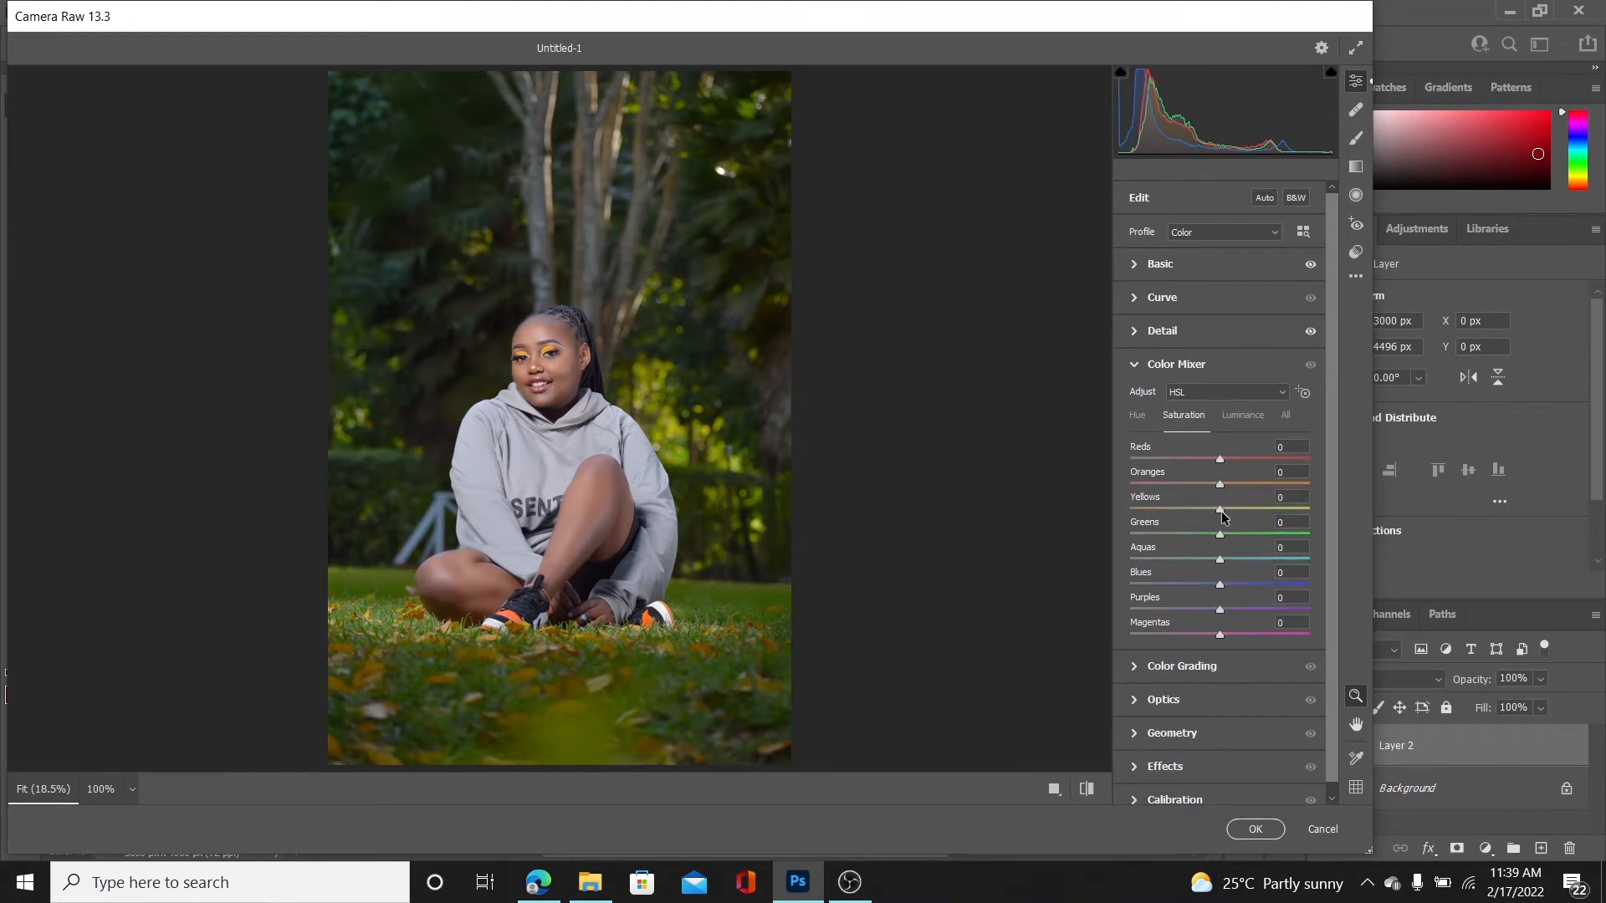
drag(1218, 509, 1232, 586)
Set the Color Mixer hue to Greens -24 and Blues -19, keeping Yellows at 0
click(1139, 417)
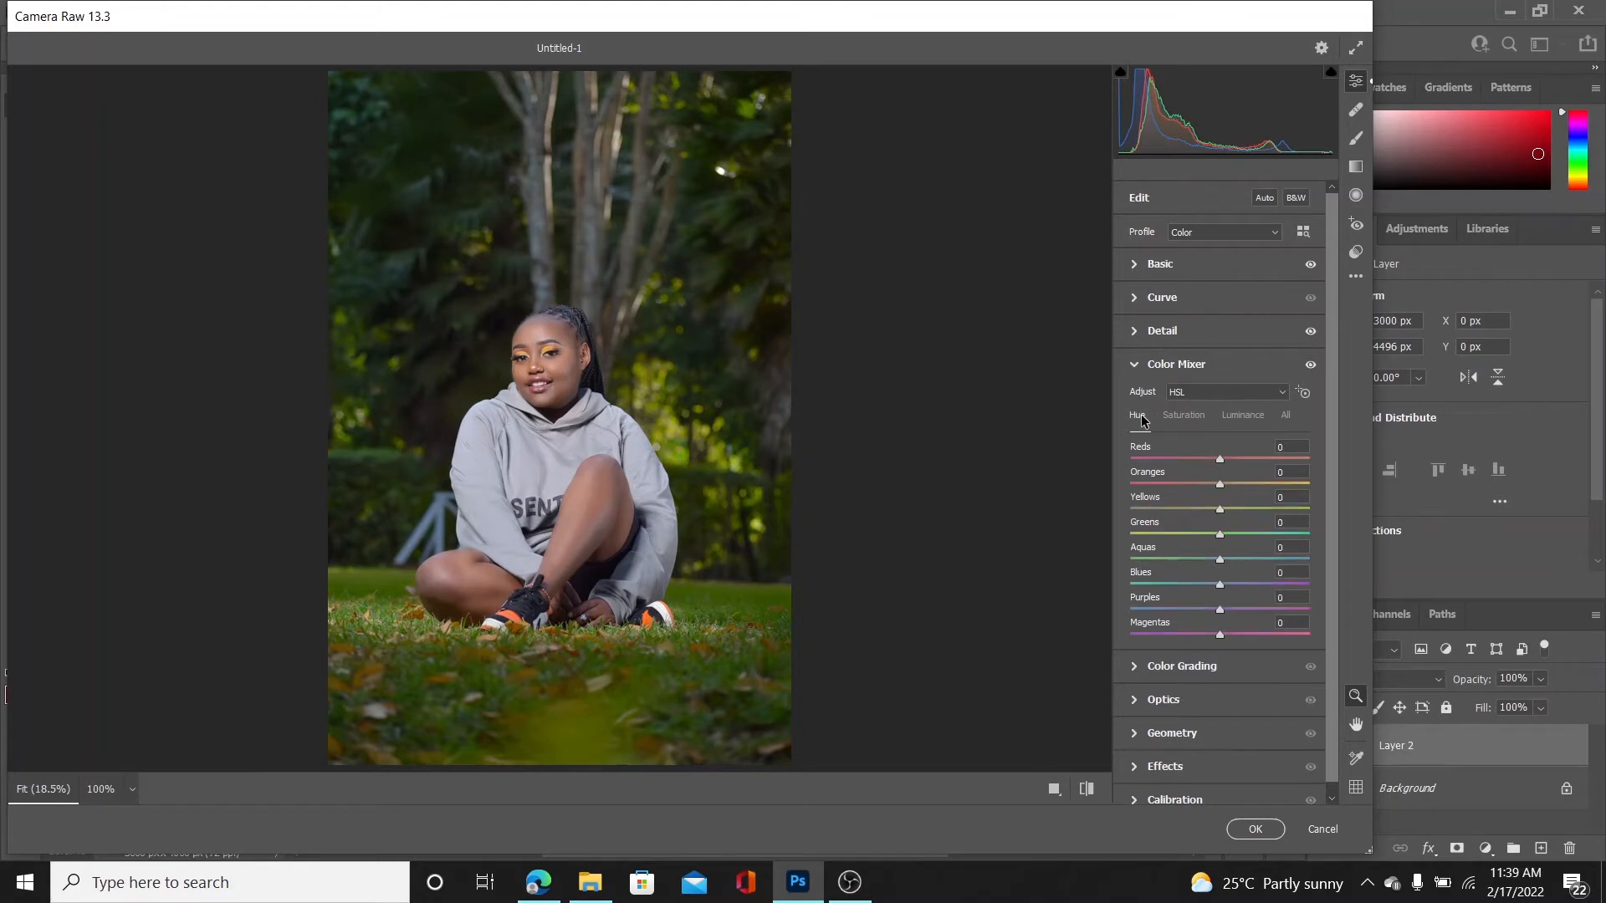
drag(1252, 508, 1368, 537)
drag(1254, 534, 1119, 519)
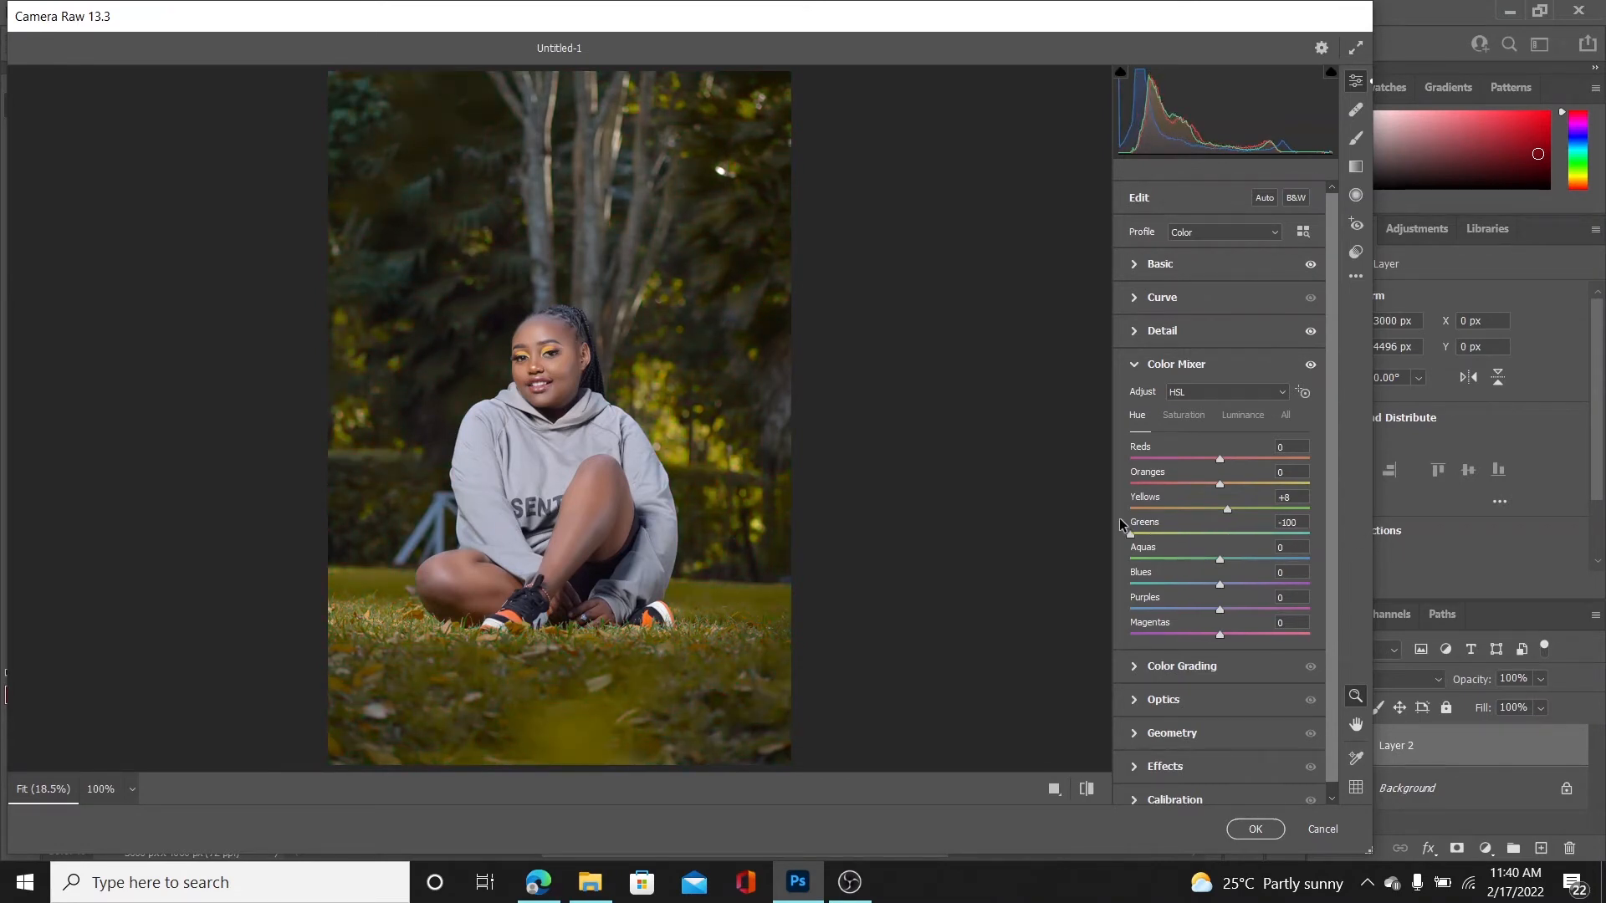
mouse_move(1226, 508)
mouse_down()
mouse_move(1175, 505)
mouse_move(1215, 511)
mouse_up()
double_click(1213, 507)
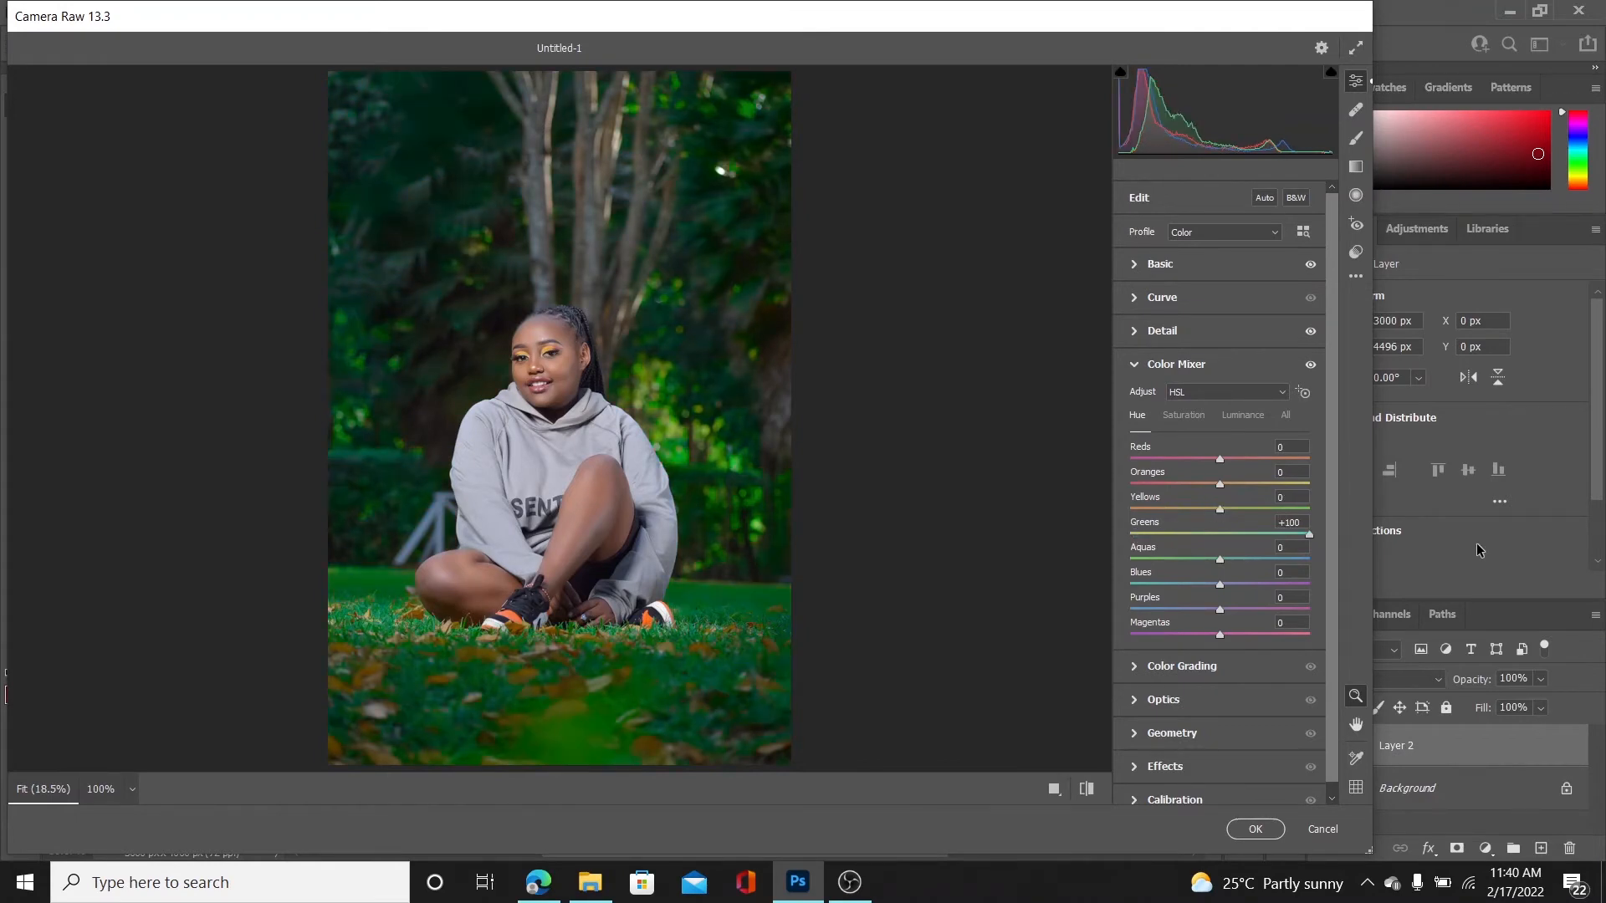
drag(1309, 534, 1197, 530)
drag(1219, 585, 1204, 586)
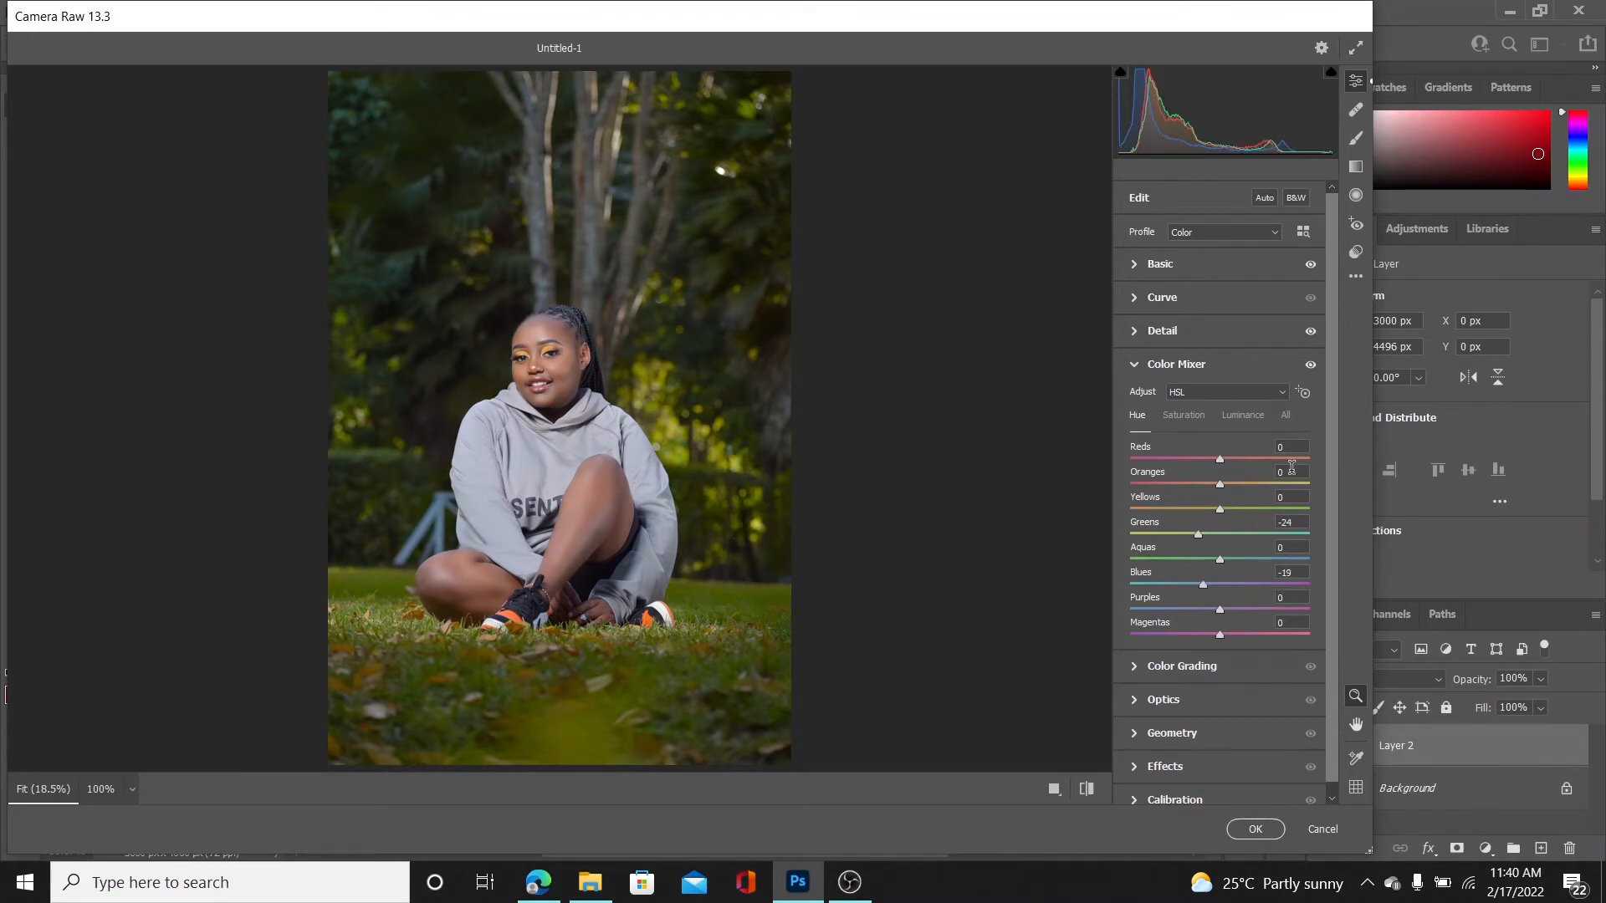
Set the Color Mixer luminance to Yellows +26, Greens +33 and Blues -19
click(1242, 415)
drag(1219, 508, 1249, 533)
drag(1220, 584, 1202, 584)
click(1138, 365)
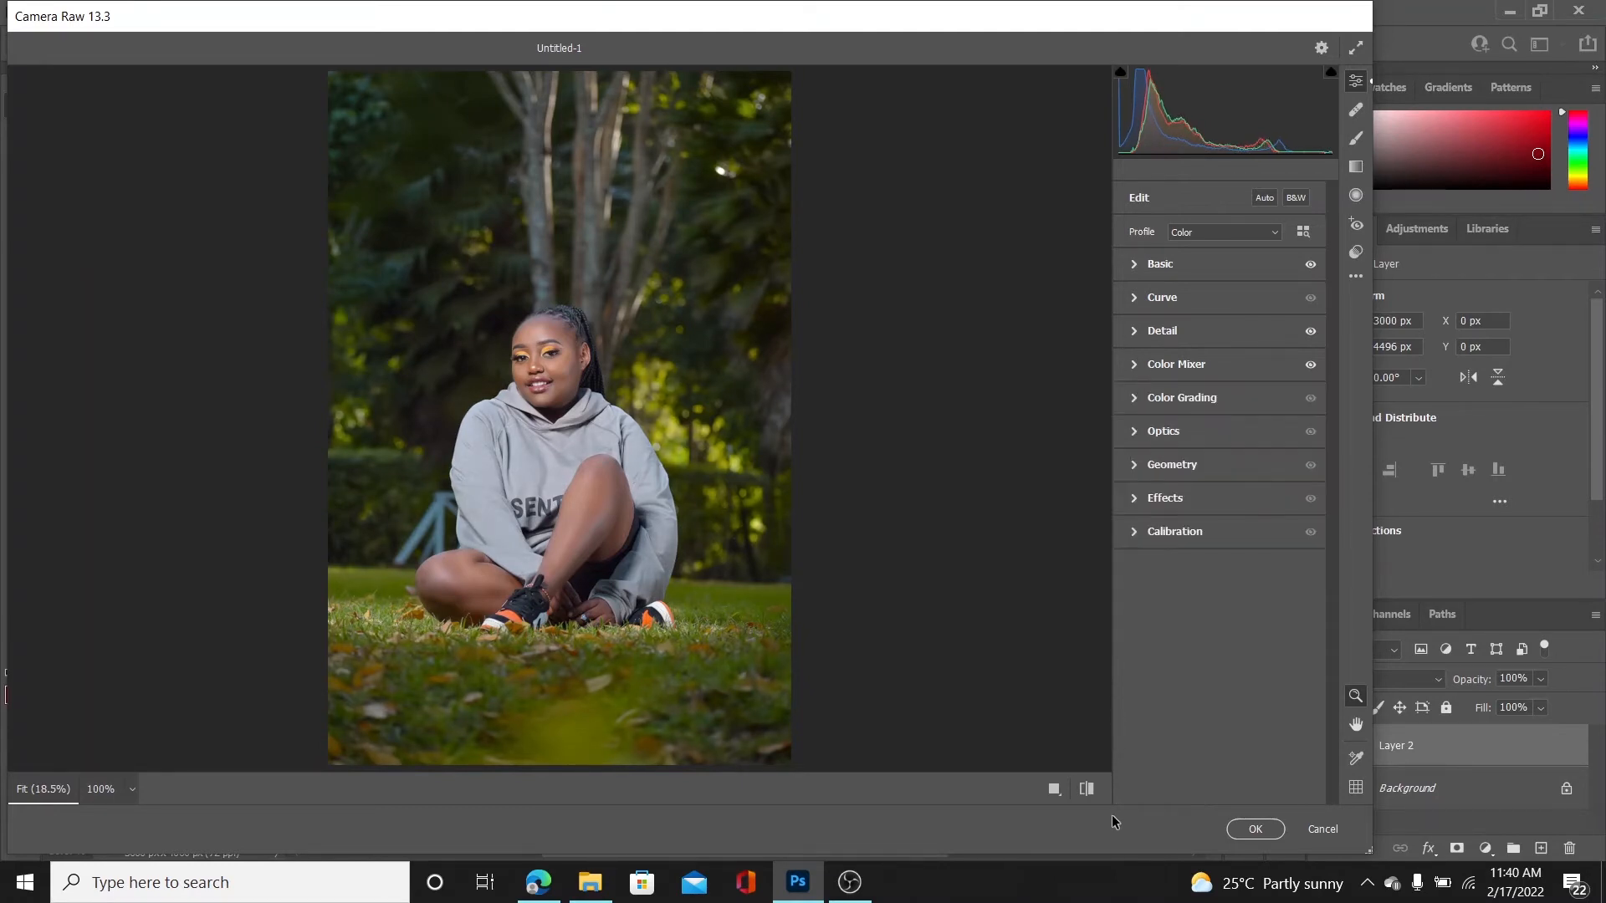
Compare the tone and colour adjustments with the photo's default settings
click(1093, 793)
click(1093, 792)
click(1093, 793)
click(1093, 793)
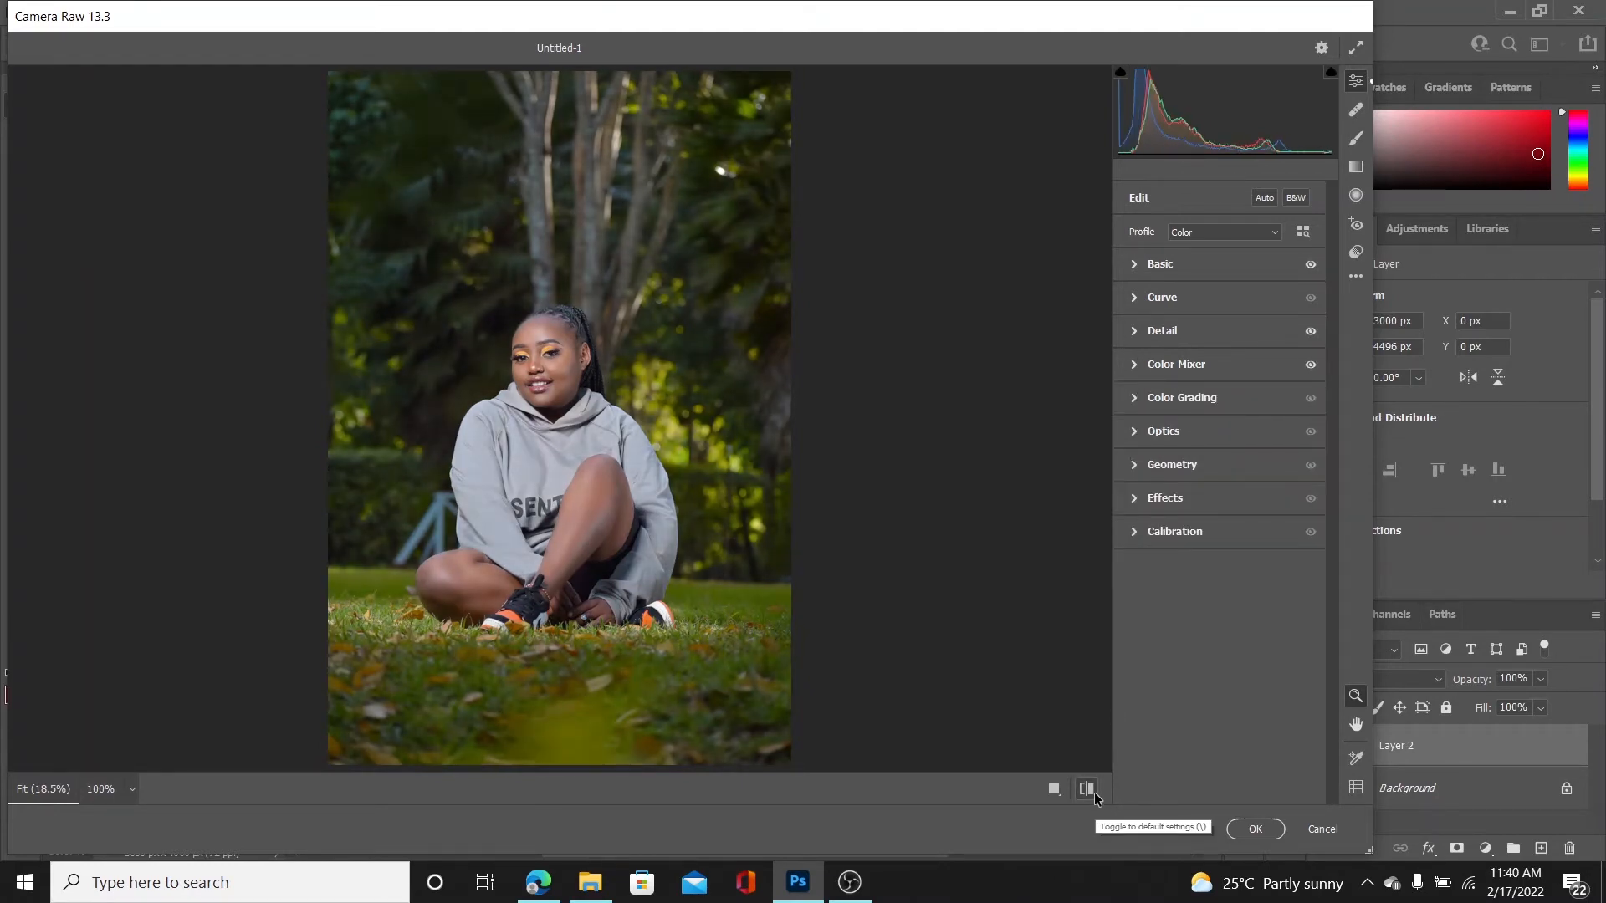
Shift the Color Mixer hue of the Greens to +100
click(1143, 365)
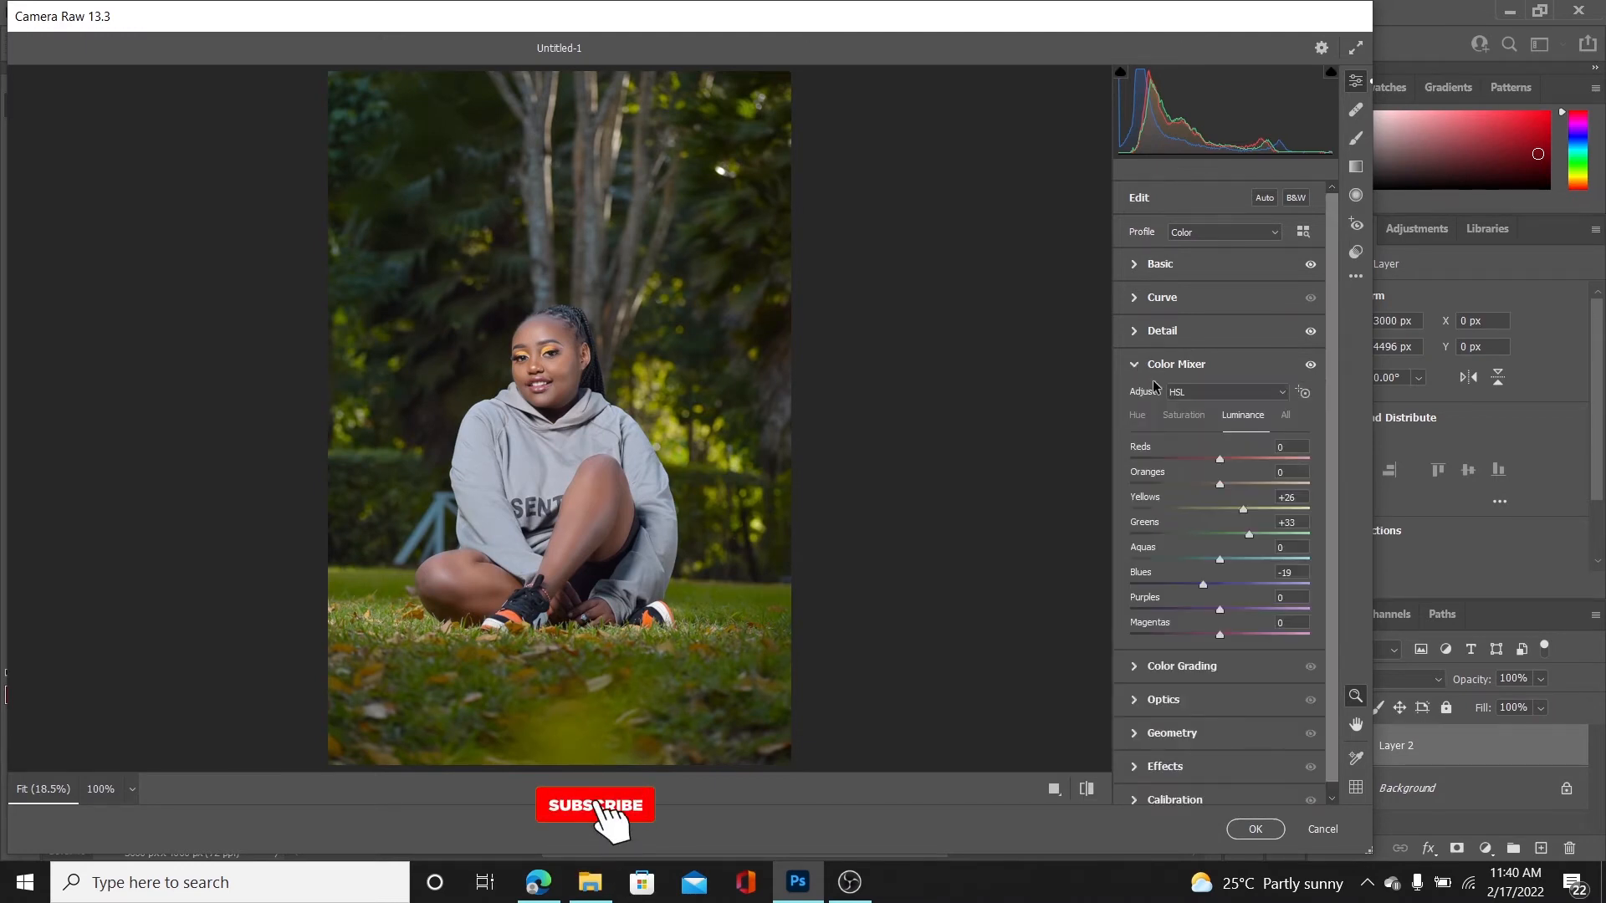
click(1137, 415)
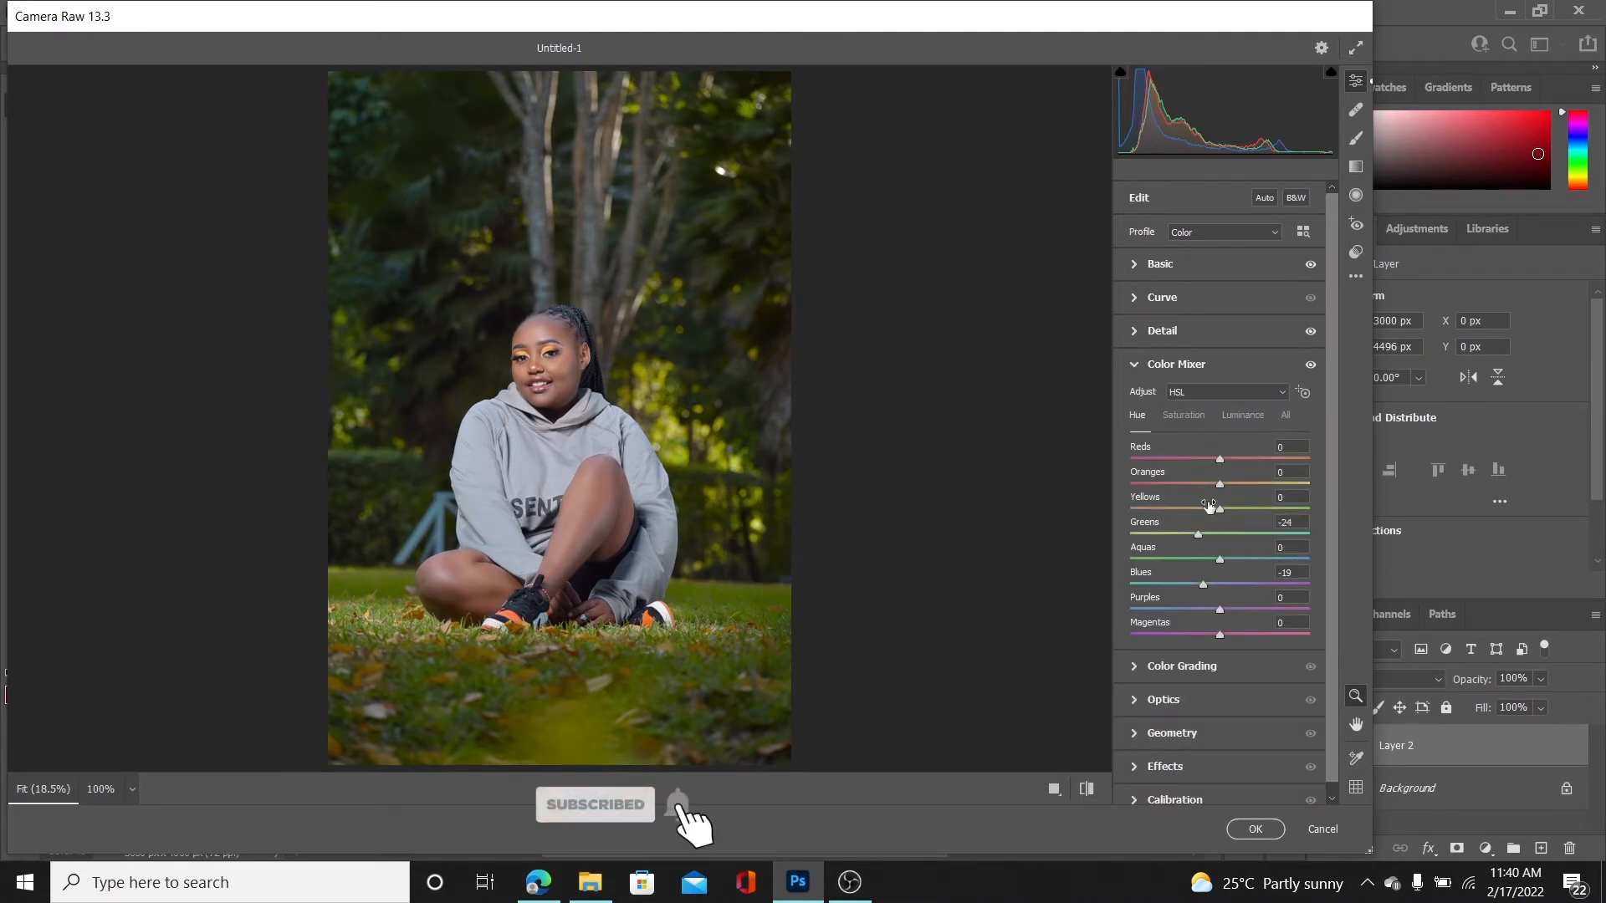
drag(1250, 533, 1347, 545)
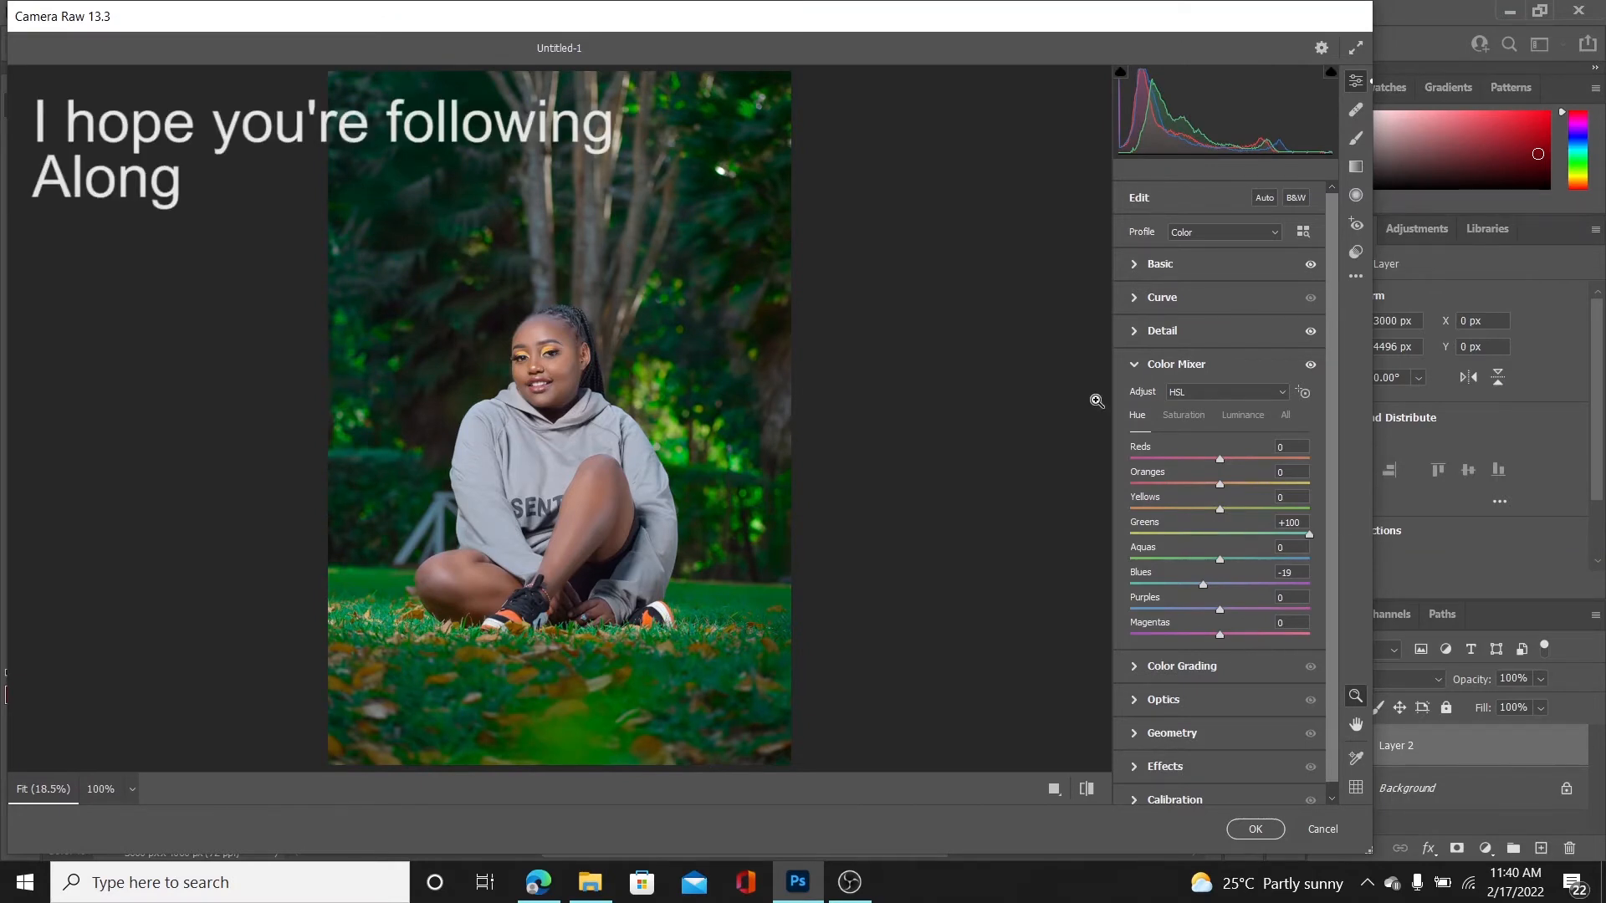
click(1139, 368)
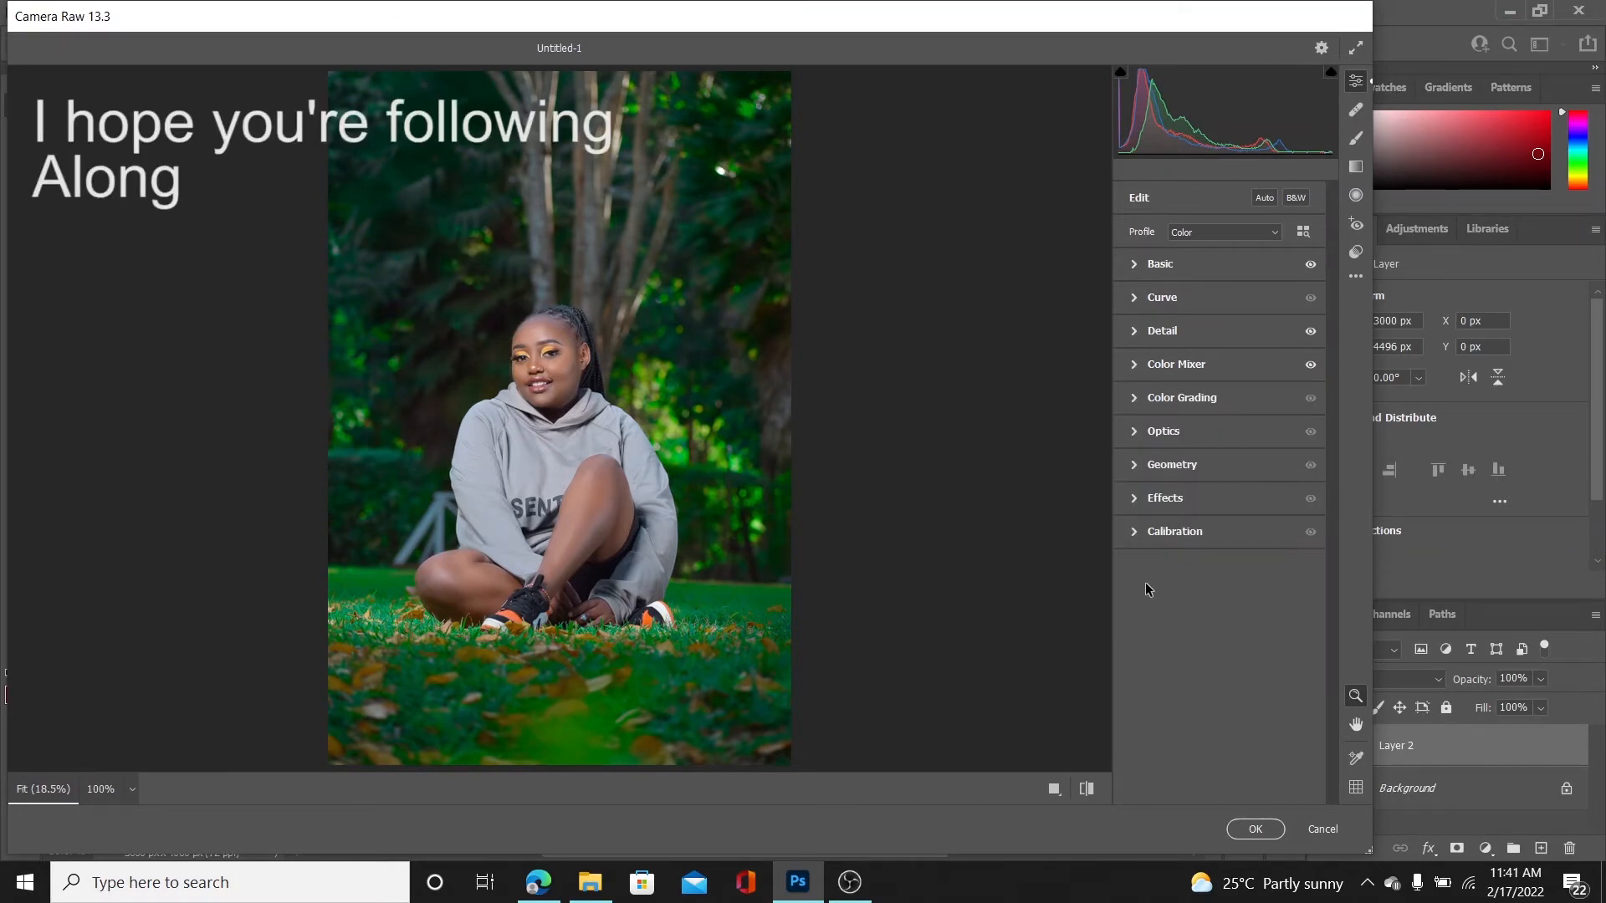
Lower the Color Mixer saturation of the Yellows to -52 and the Greens to +11
click(1136, 365)
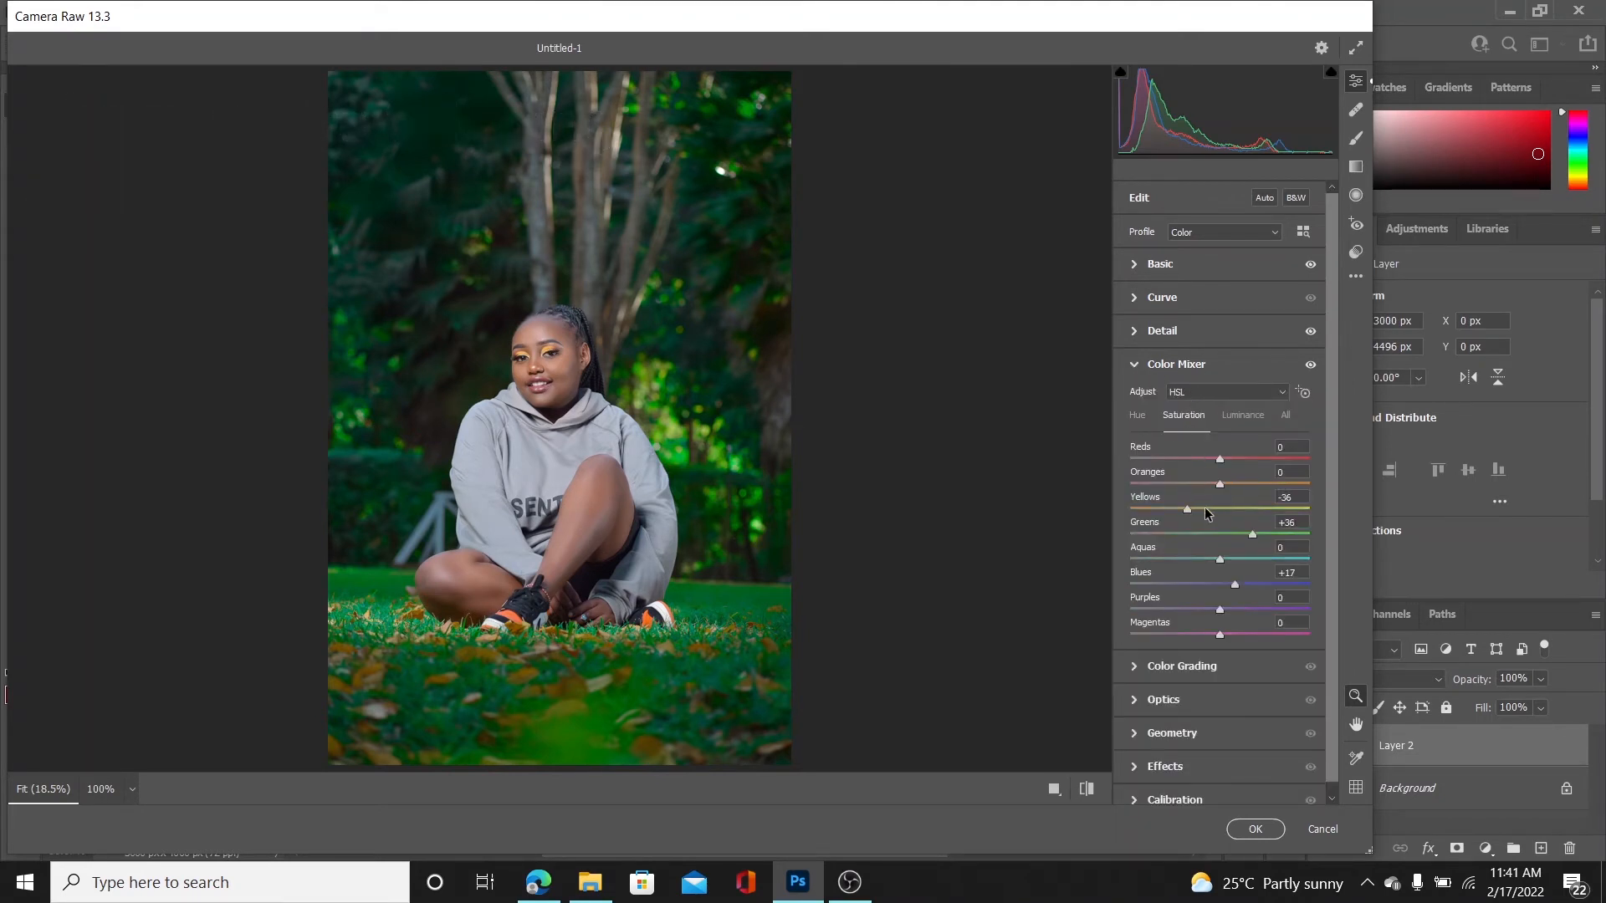
mouse_move(1232, 539)
mouse_down()
mouse_move(1169, 539)
mouse_move(1229, 542)
mouse_up()
mouse_move(1176, 509)
mouse_down()
mouse_move(1147, 508)
mouse_move(1171, 505)
mouse_up()
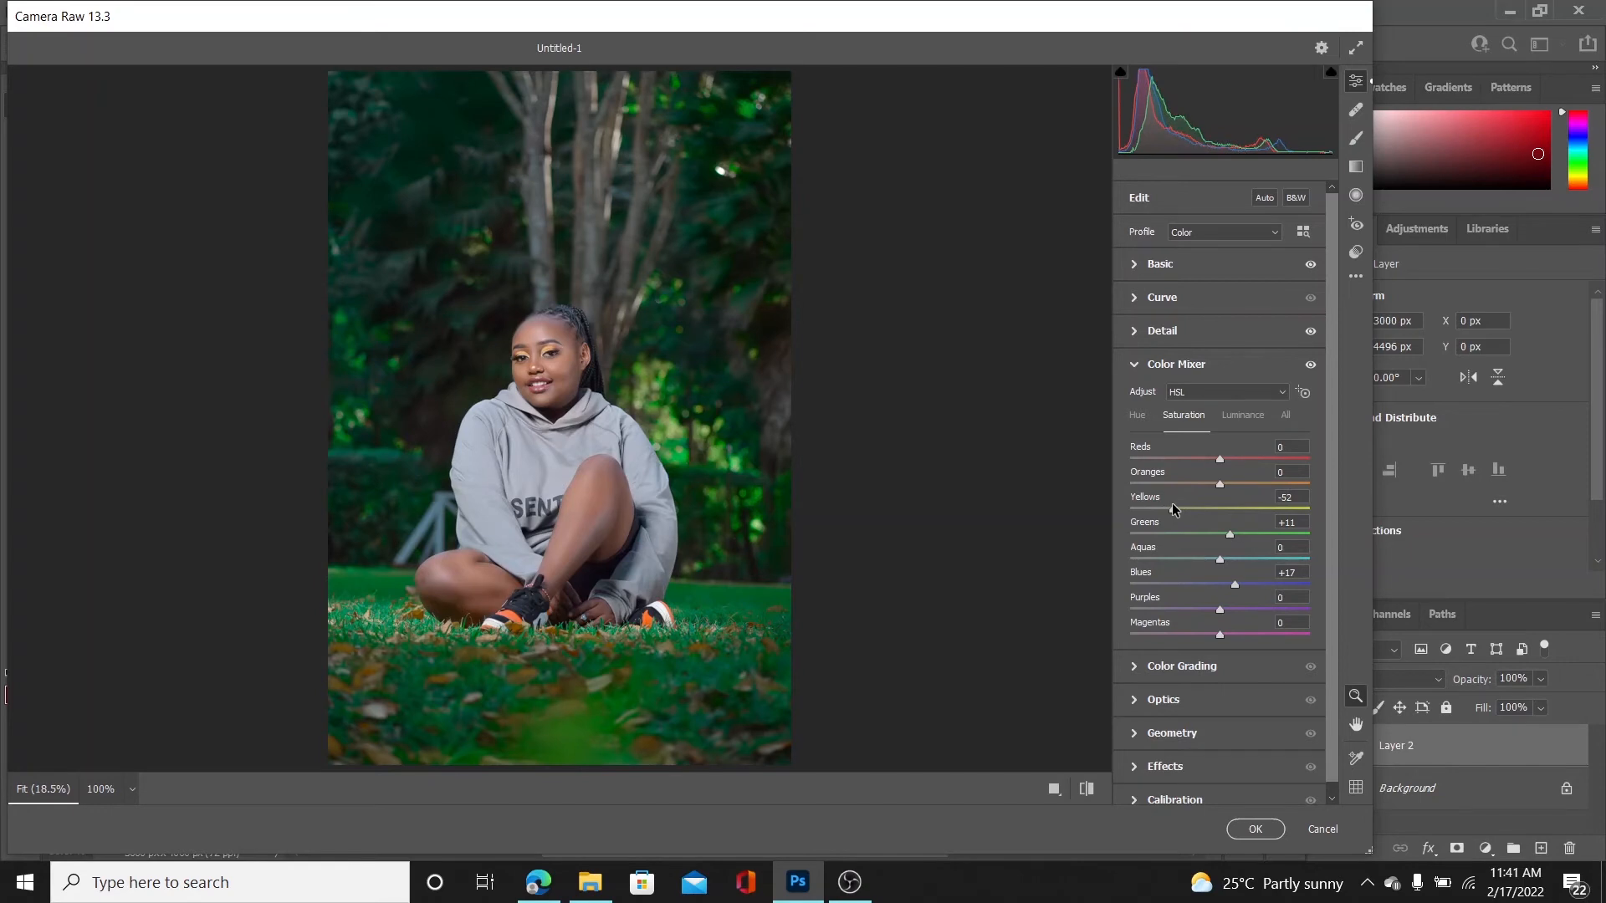
Compare the deep green colour grade with the photo's default settings
click(1086, 790)
click(1086, 791)
click(1086, 791)
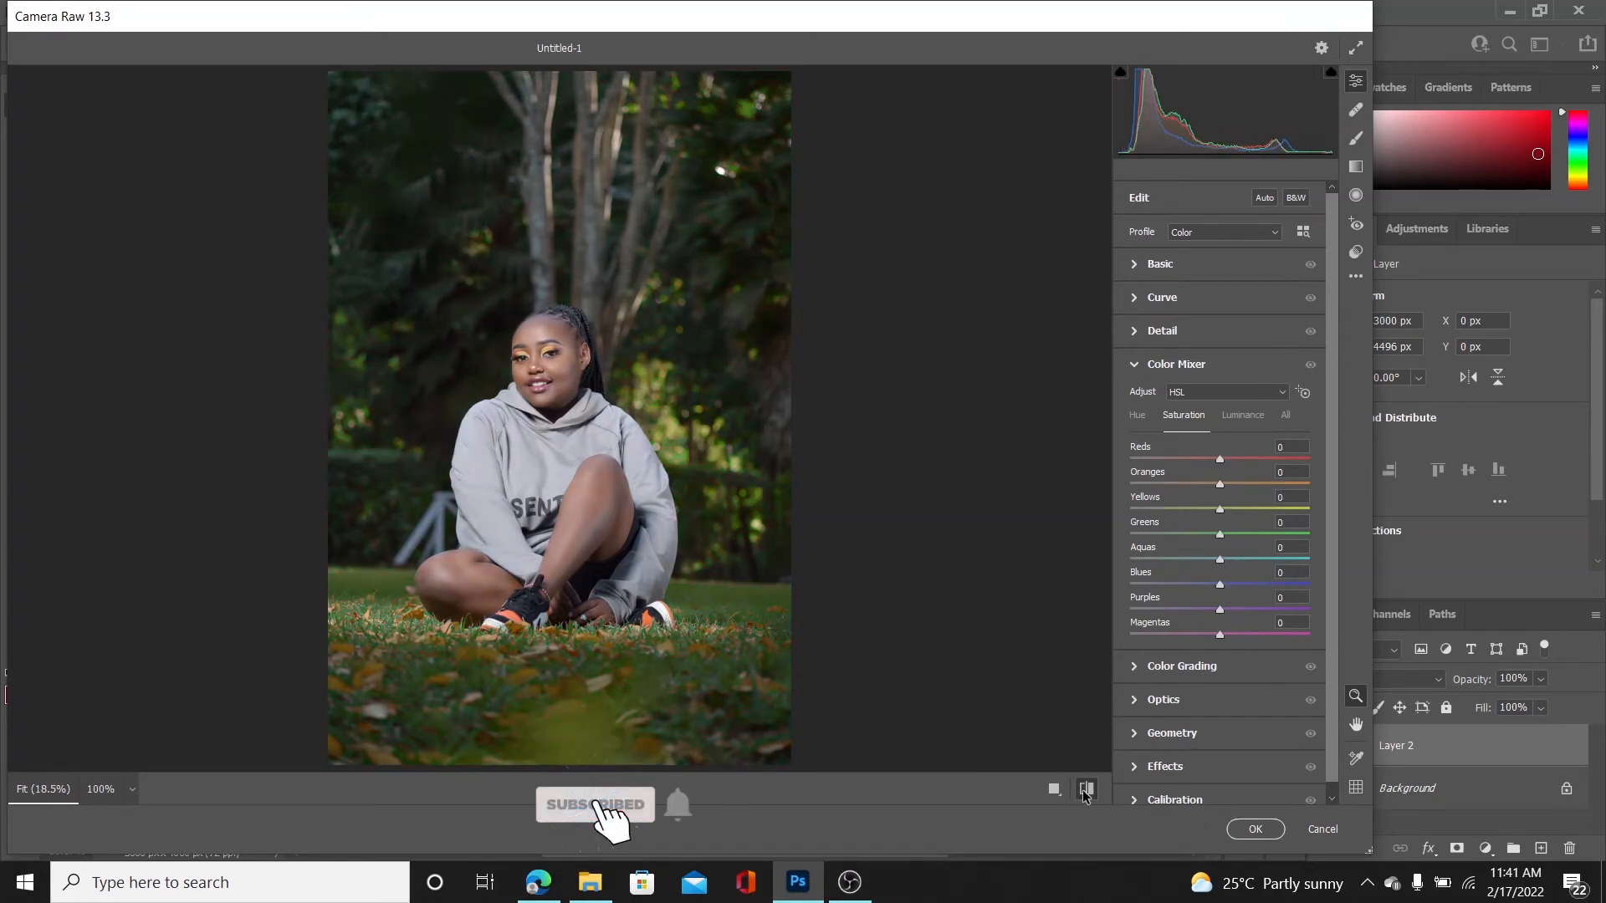
click(1086, 792)
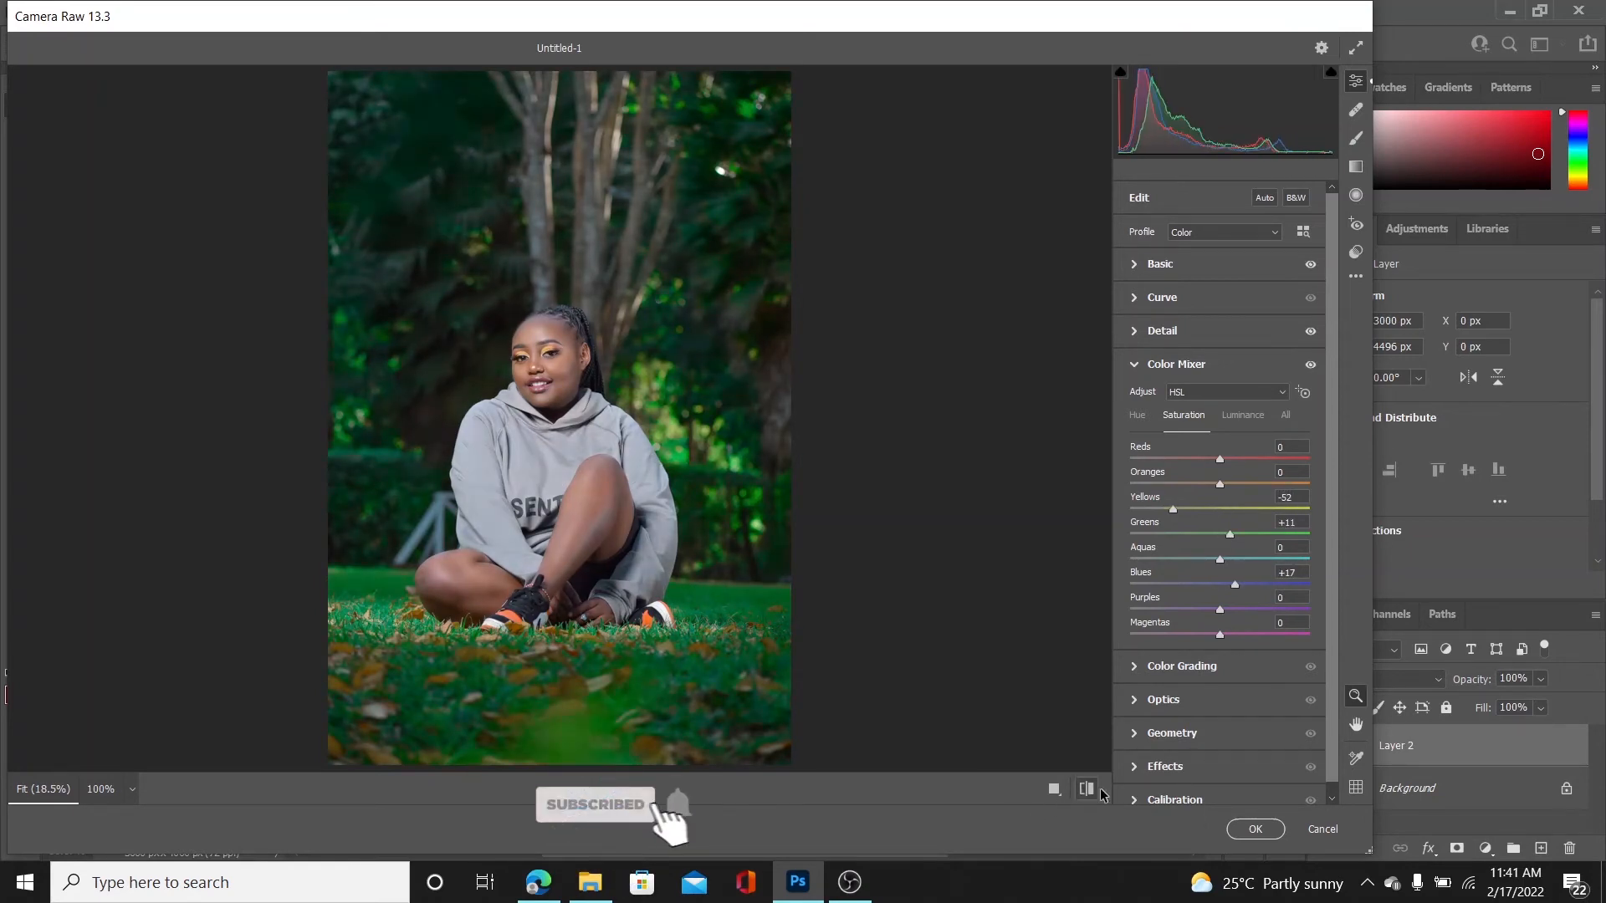
Add vignetting of -10, increase its midpoint, feather and highlights, and apply the Camera Raw adjustments
click(1175, 364)
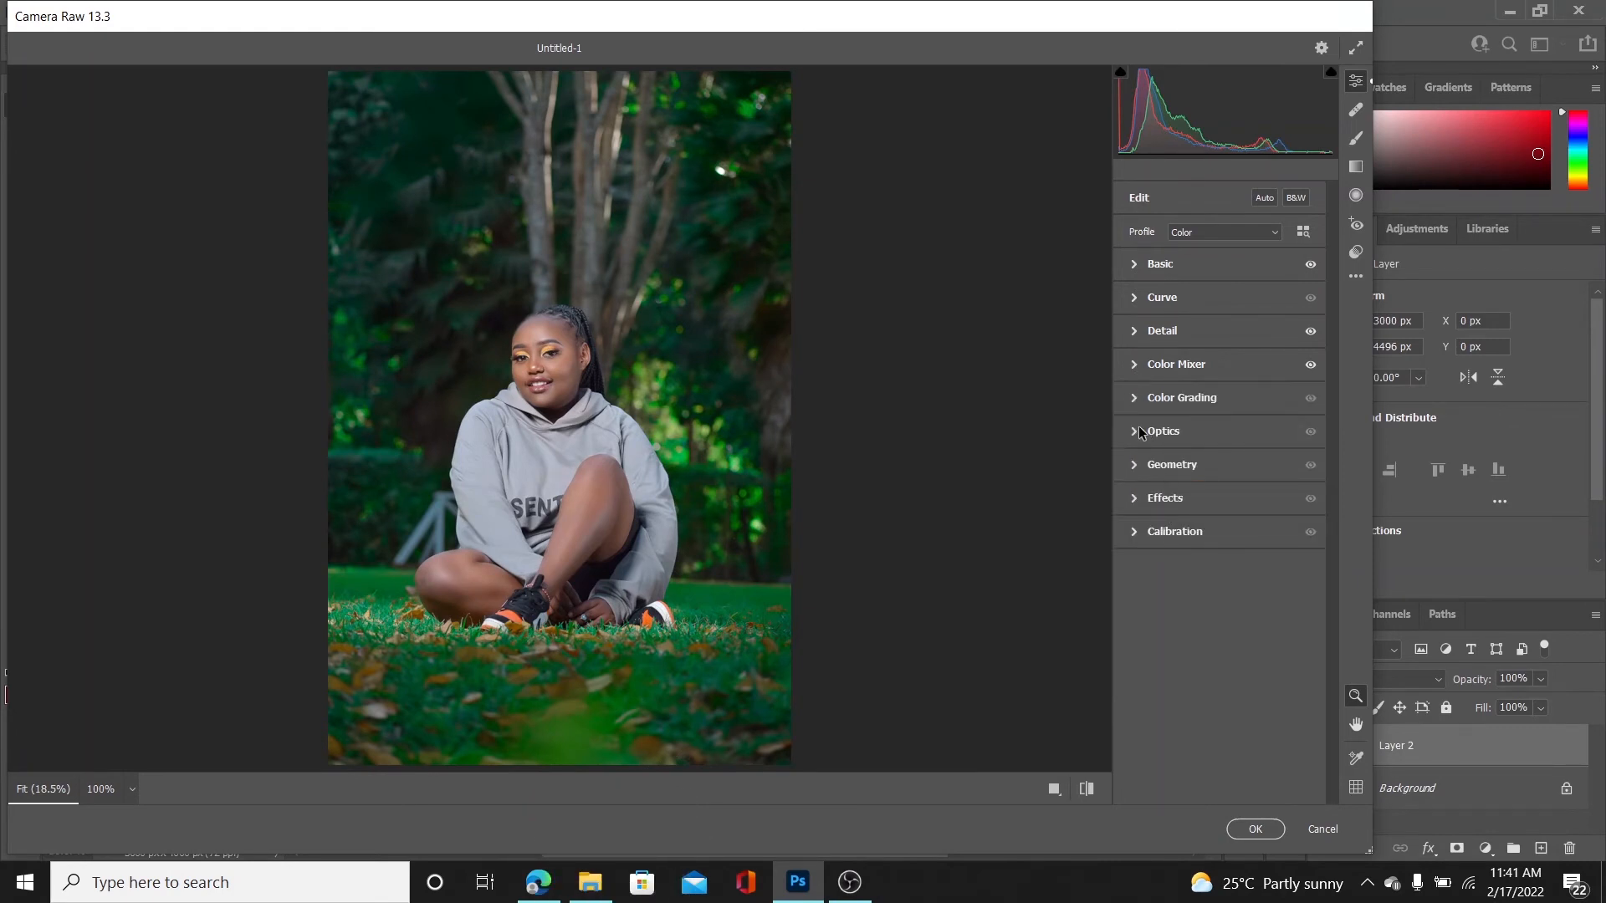
click(1134, 498)
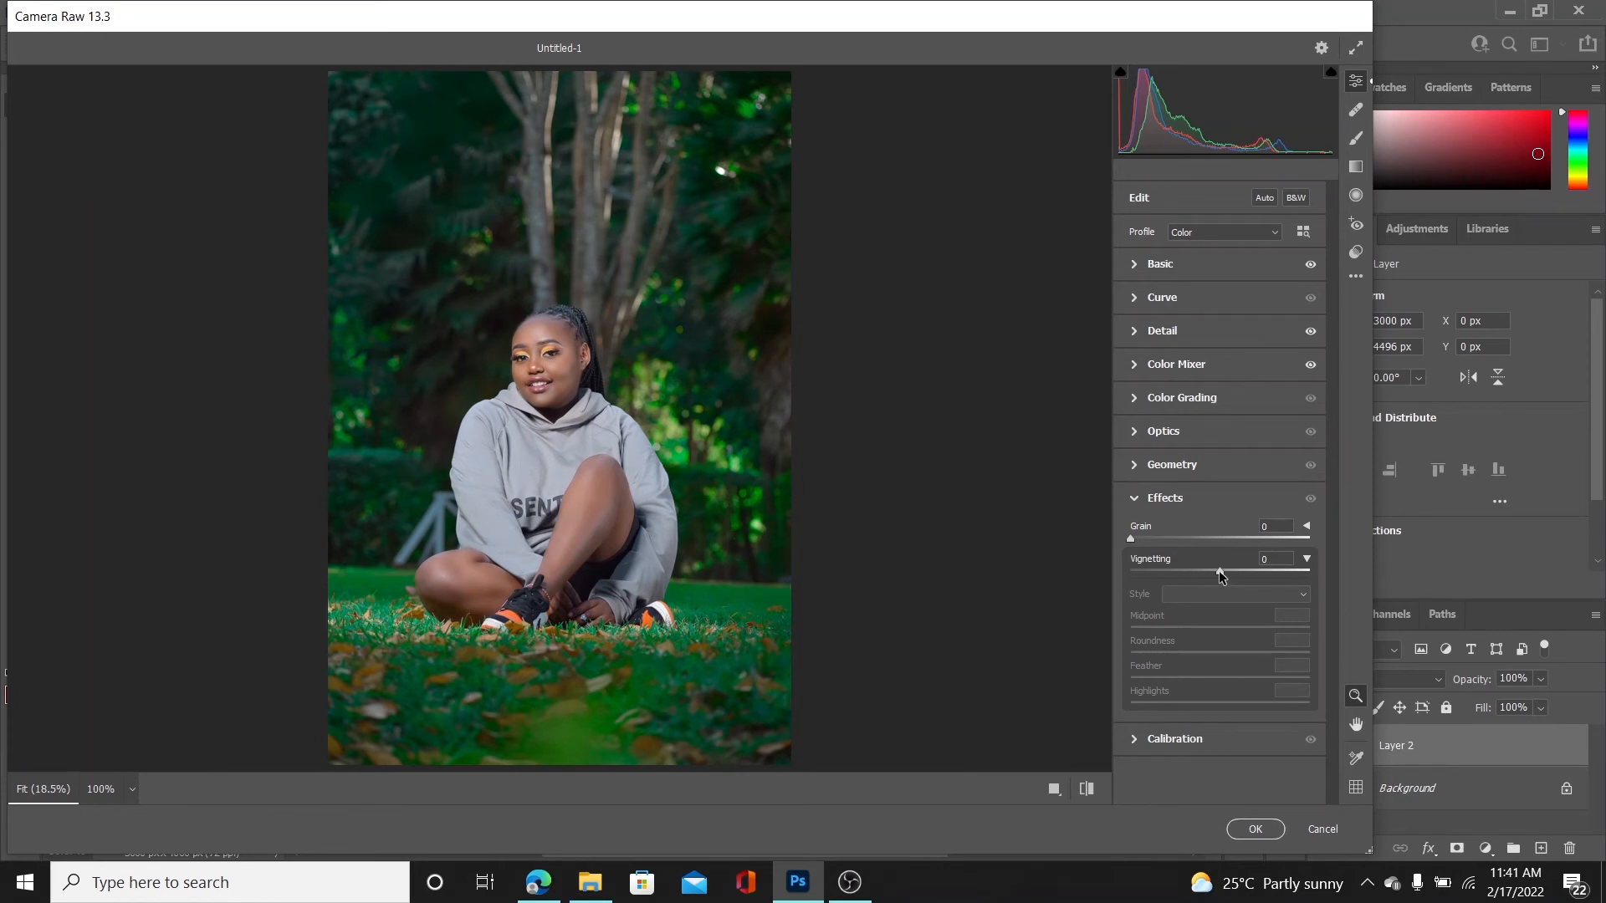
drag(1219, 572, 1210, 572)
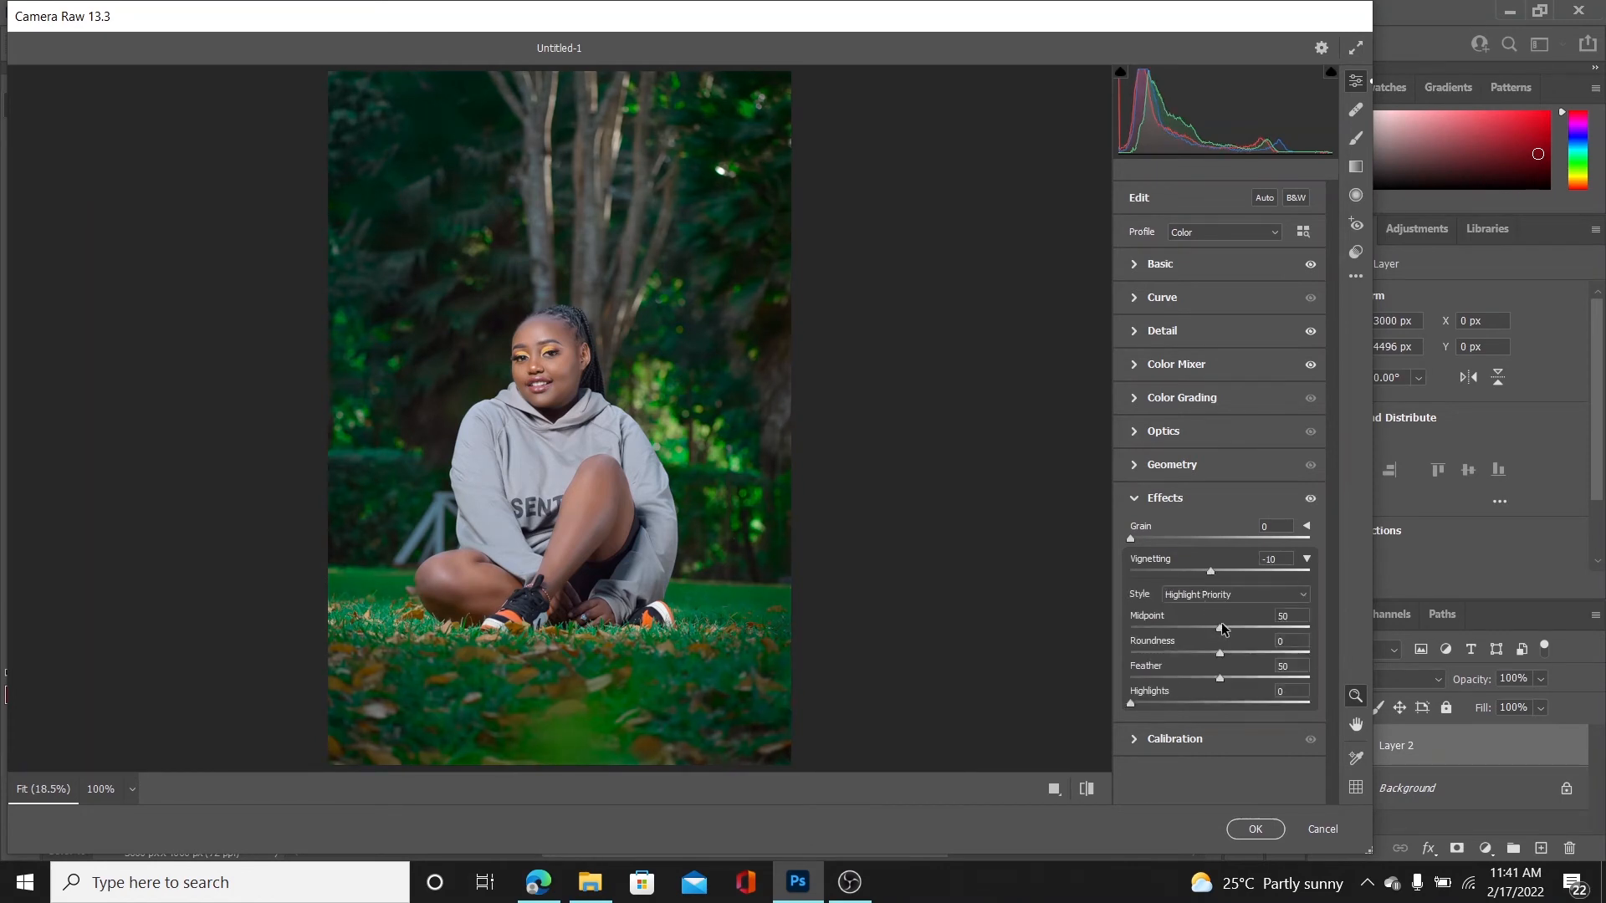
drag(1219, 627, 1276, 682)
drag(1136, 704, 1222, 706)
click(1255, 828)
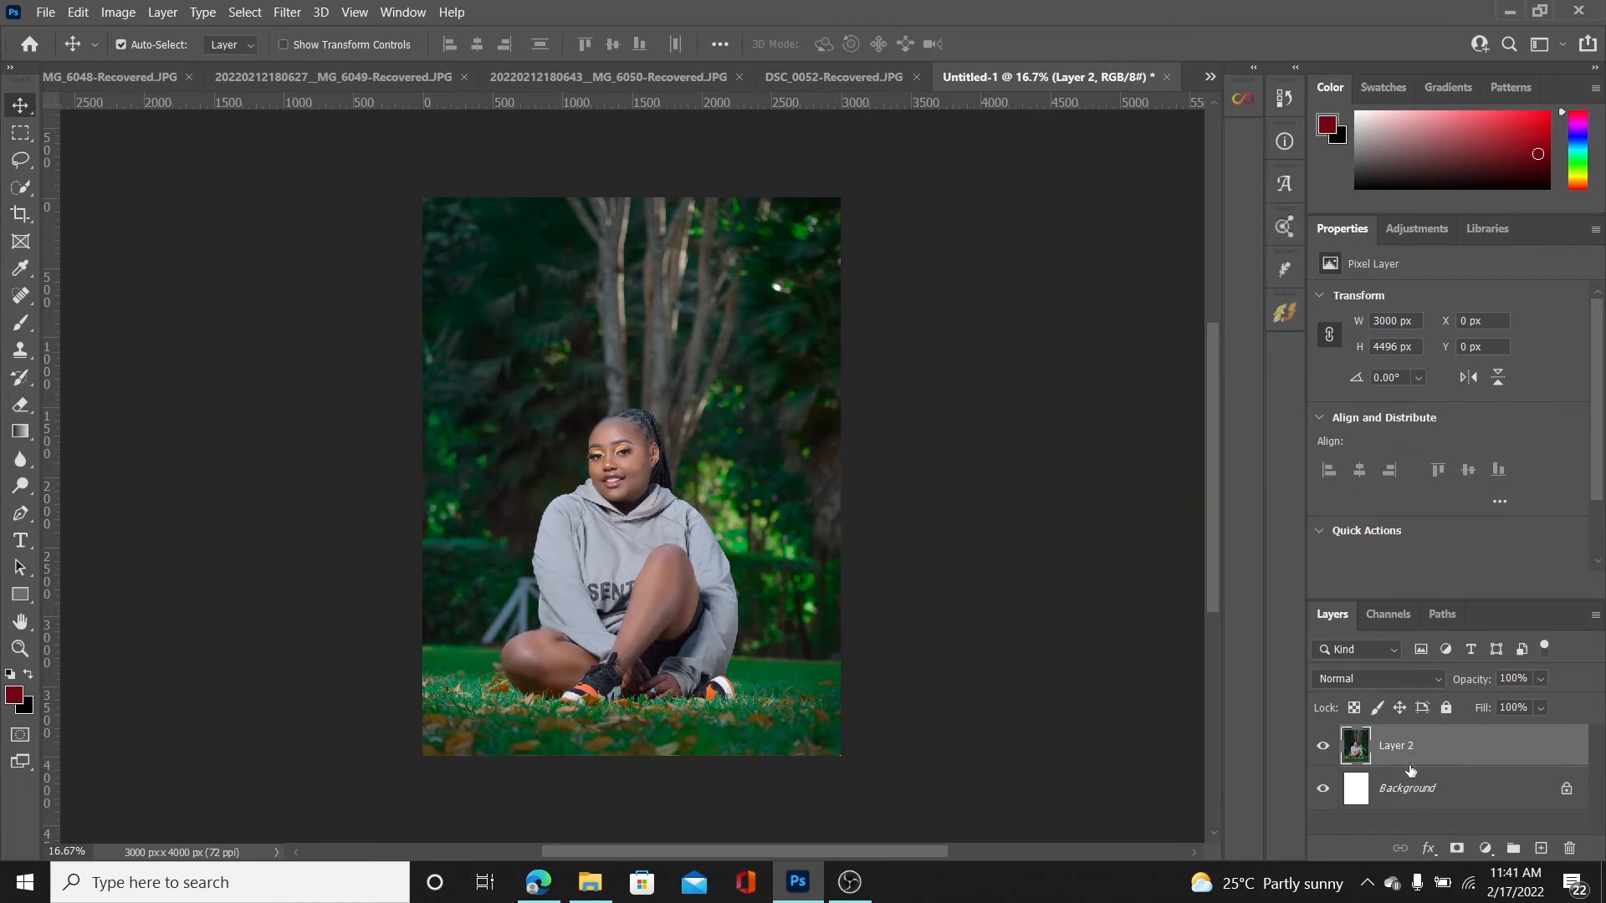
Delete the white Background layer
click(1408, 804)
key(Delete)
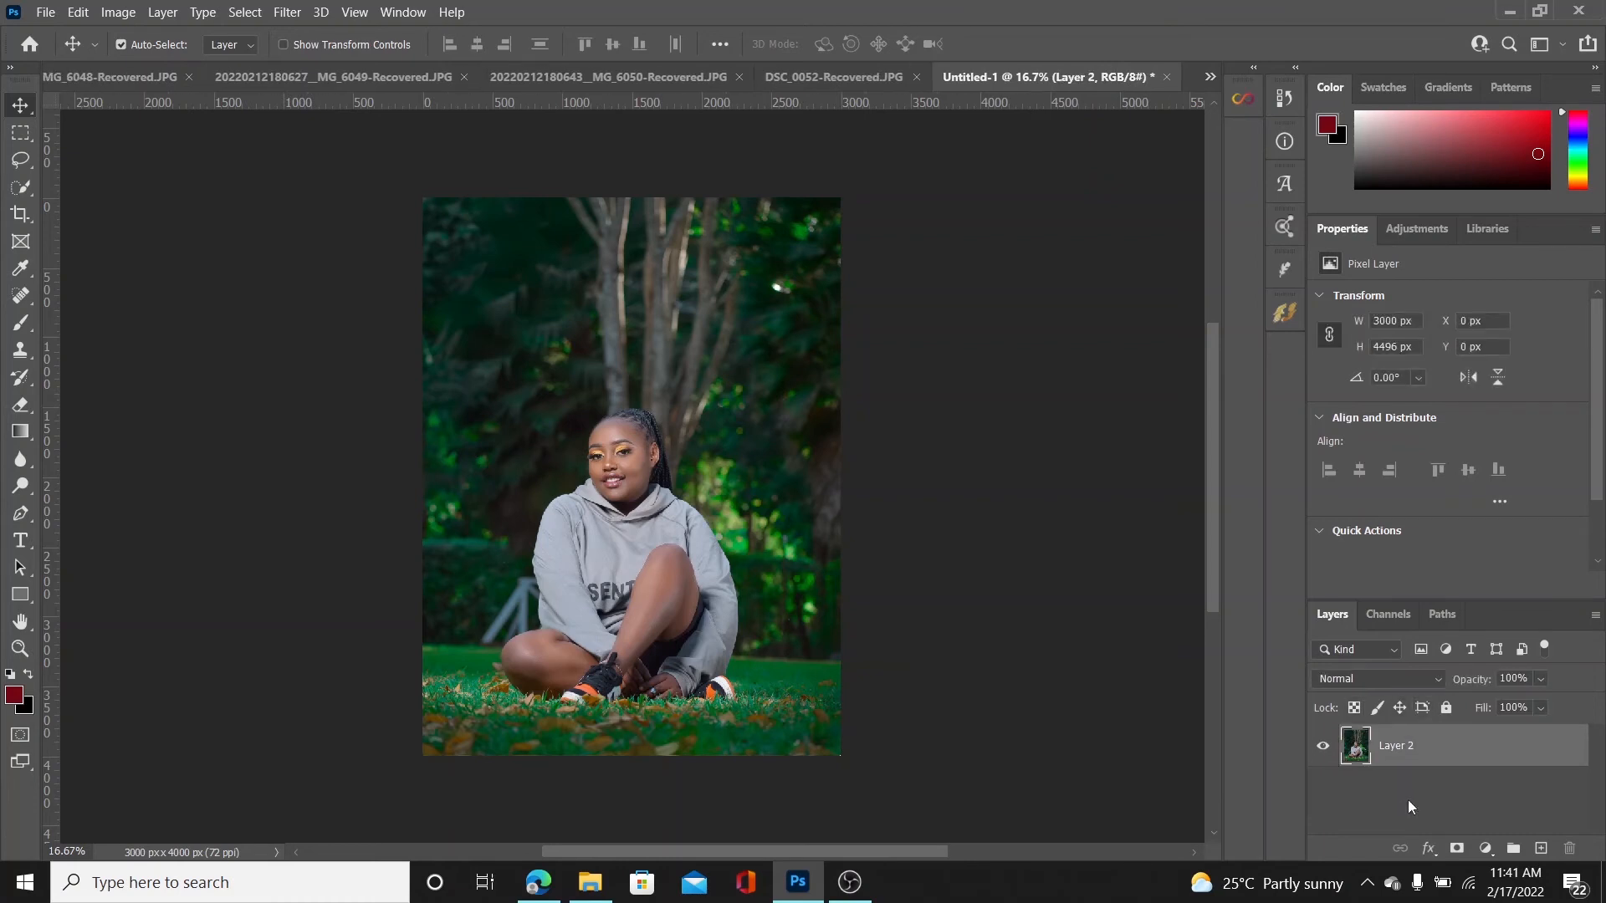
Add a Selective Color adjustment layer above the portrait layer and choose Blacks as its colour range
click(1487, 848)
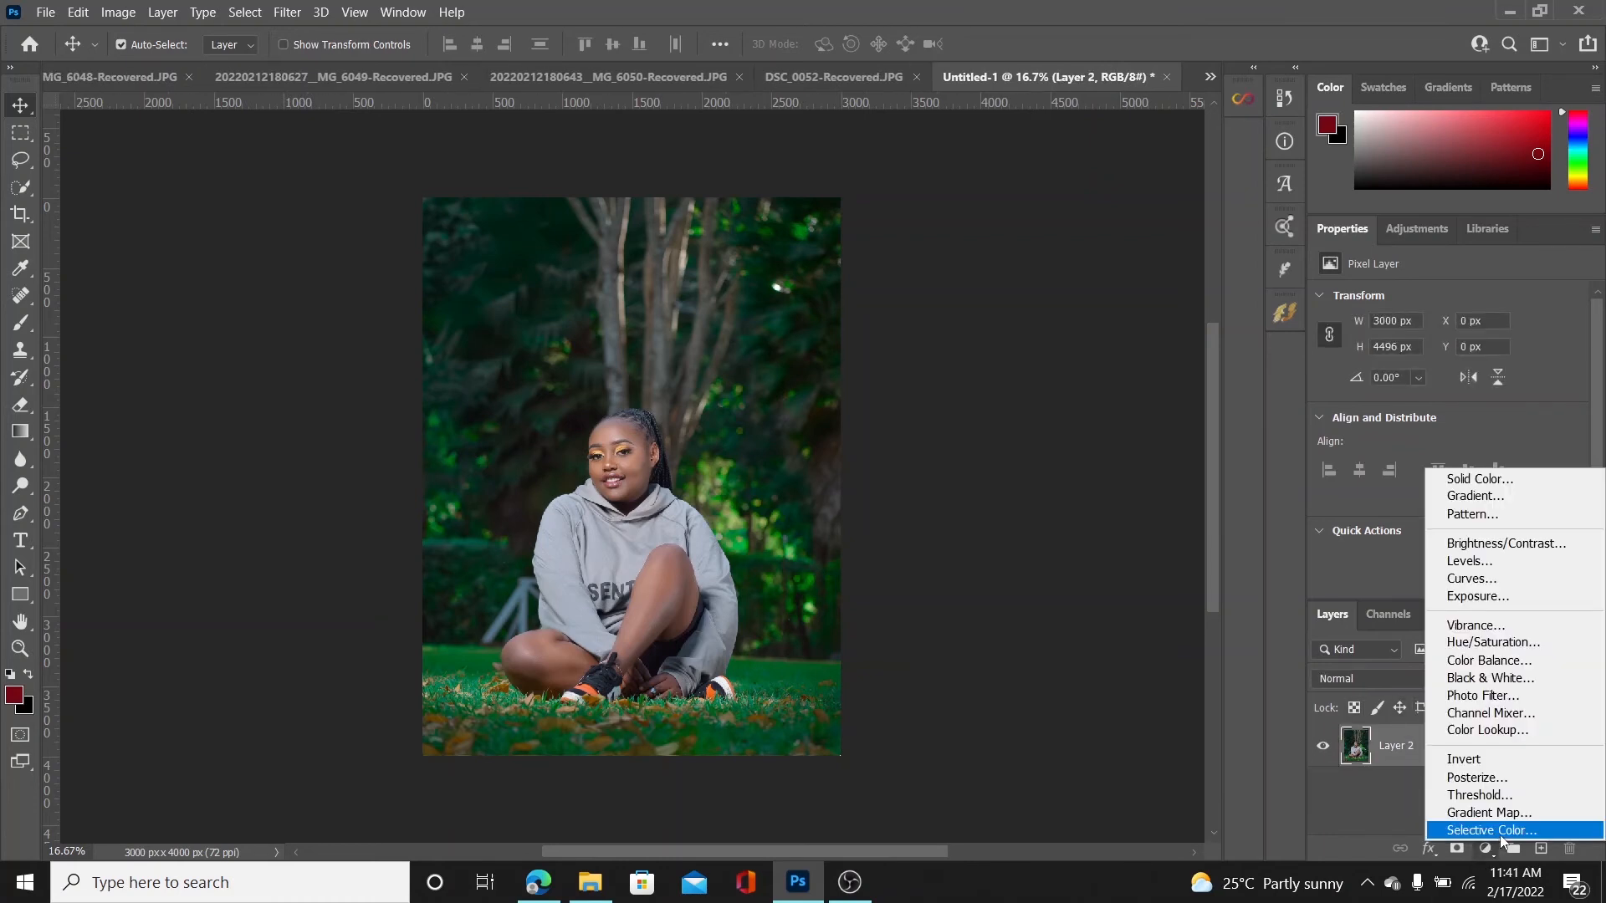
click(1499, 835)
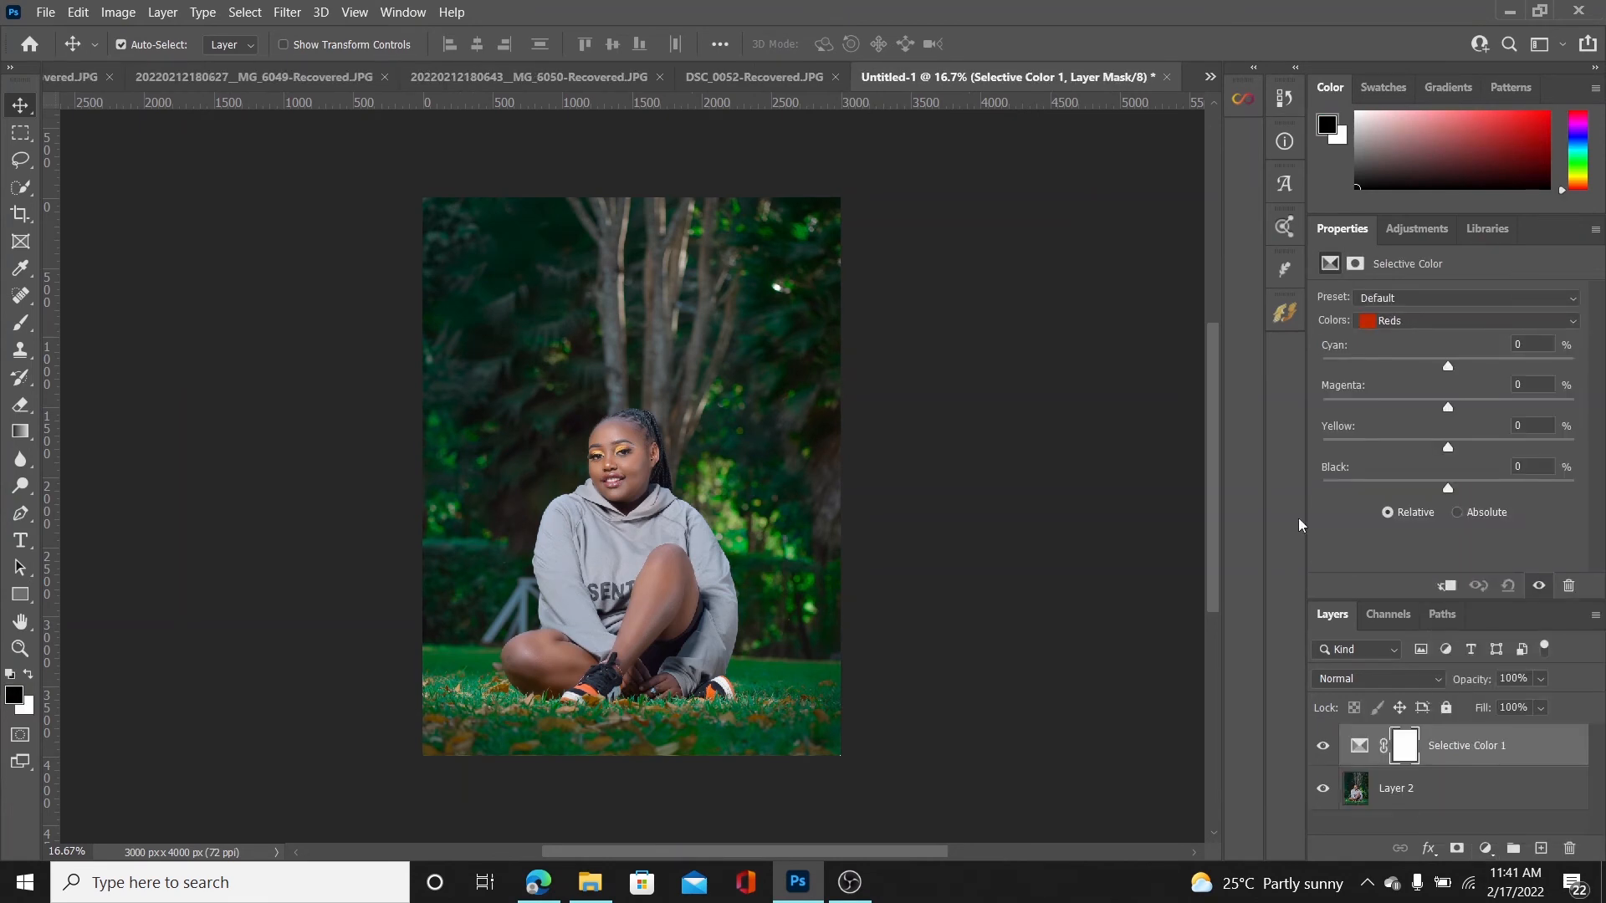
click(1419, 316)
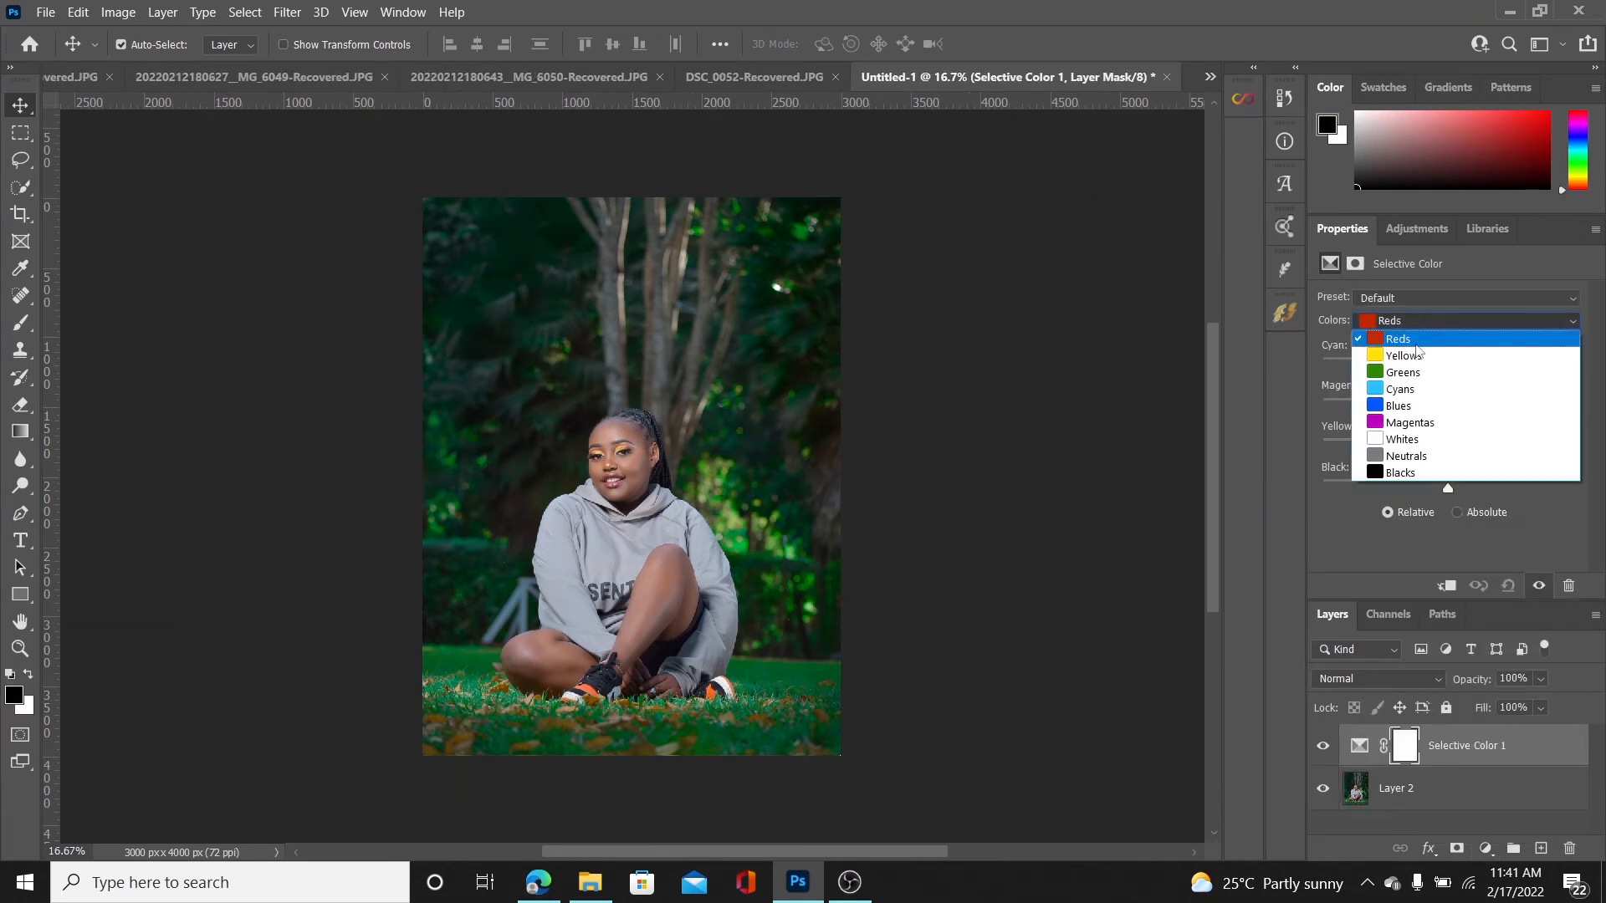
click(1413, 478)
Set the Selective Color Blacks to Cyan +6, Magenta +2, Yellow 0 and Black +1
drag(1444, 489, 1443, 490)
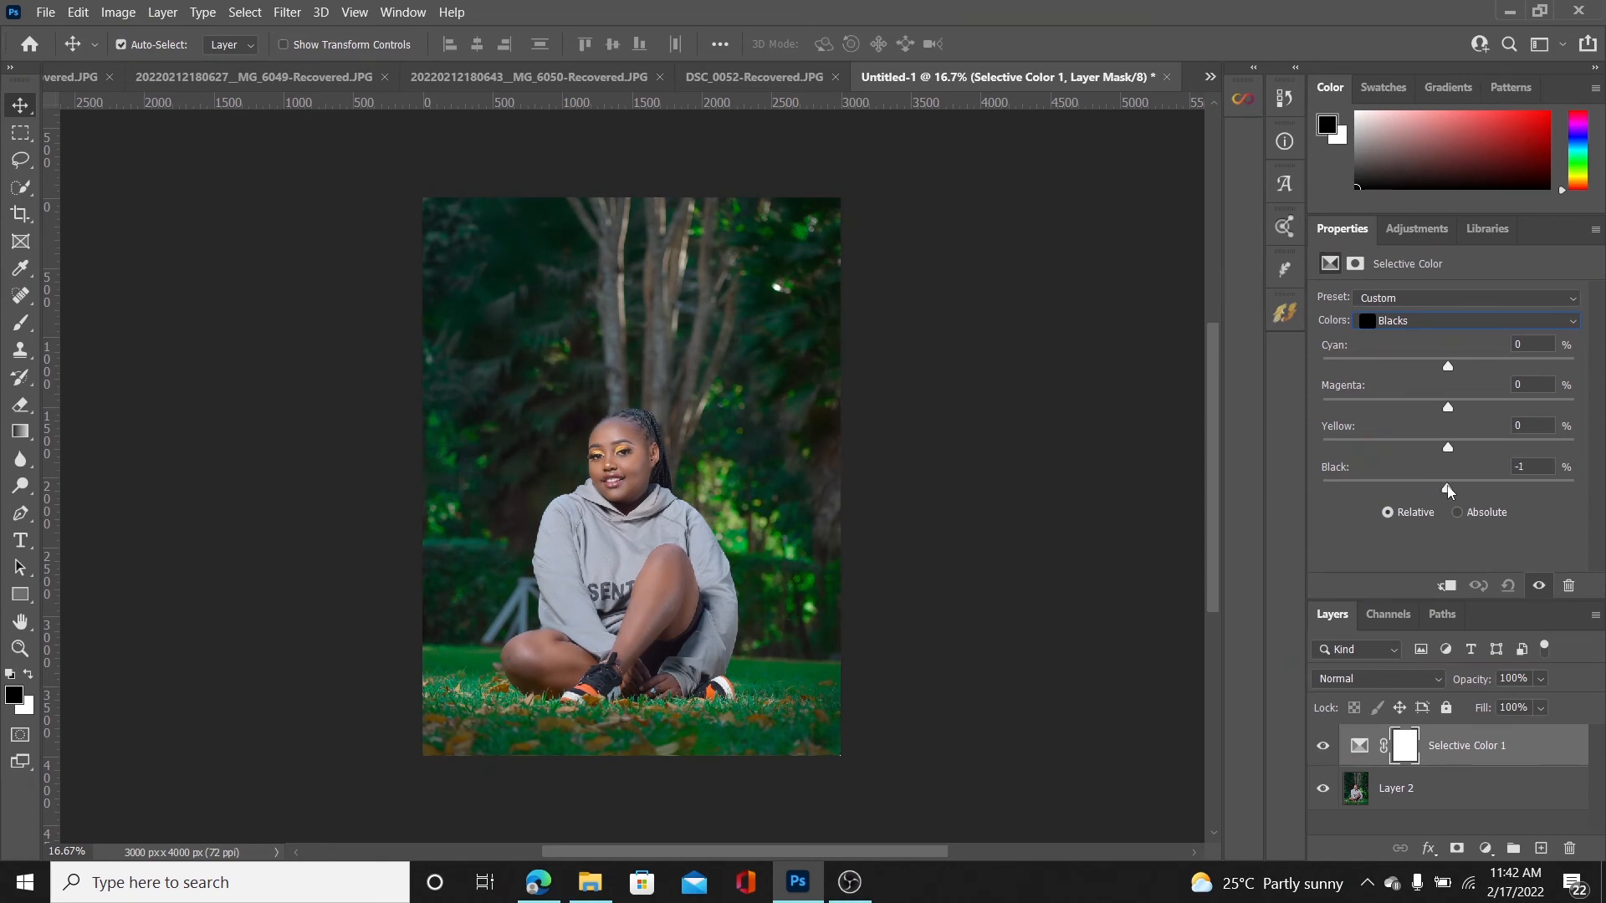
drag(1448, 491, 1446, 371)
drag(1449, 371, 1455, 367)
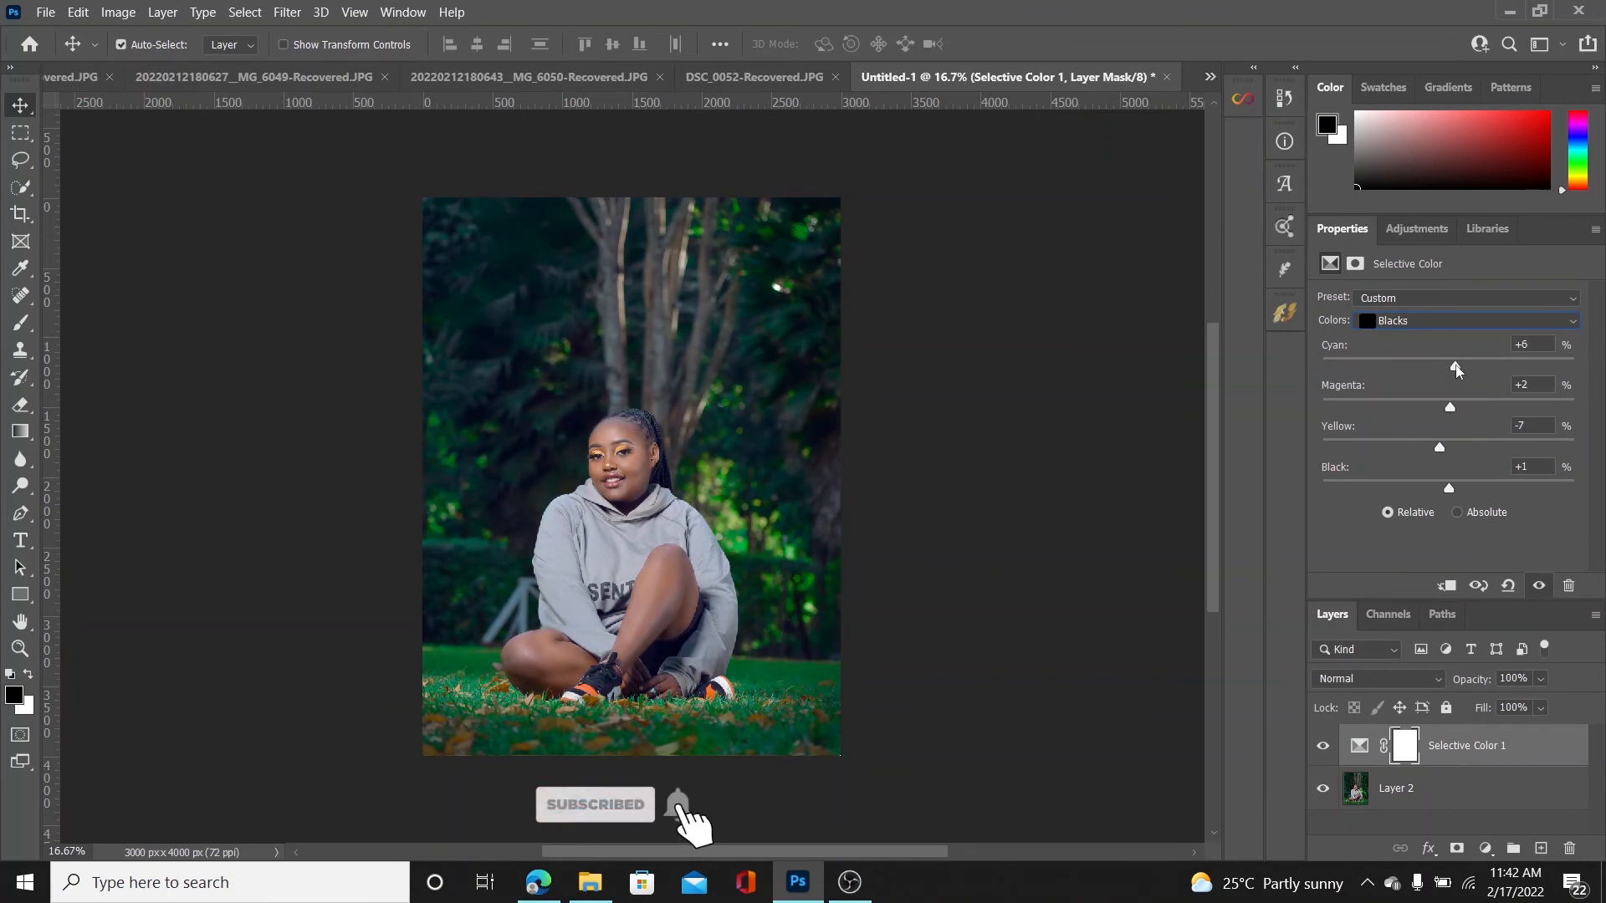
drag(1439, 447, 1448, 447)
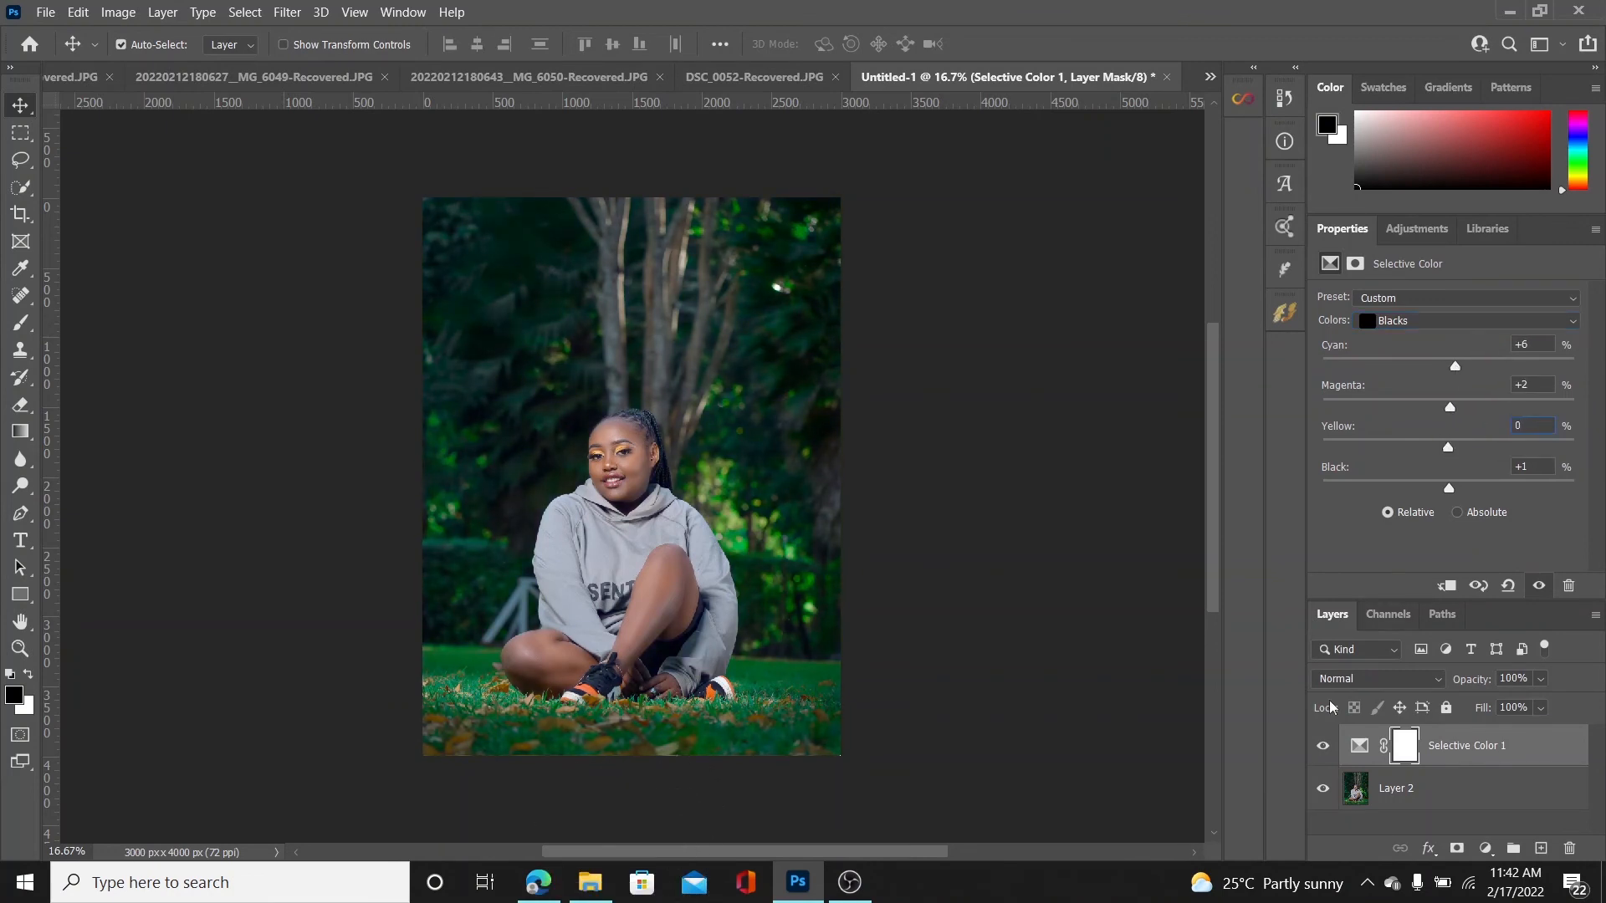
Compare the portrait with and without the Selective Color adjustment, leaving the adjustment layer visible
click(1325, 750)
click(1326, 749)
click(1326, 749)
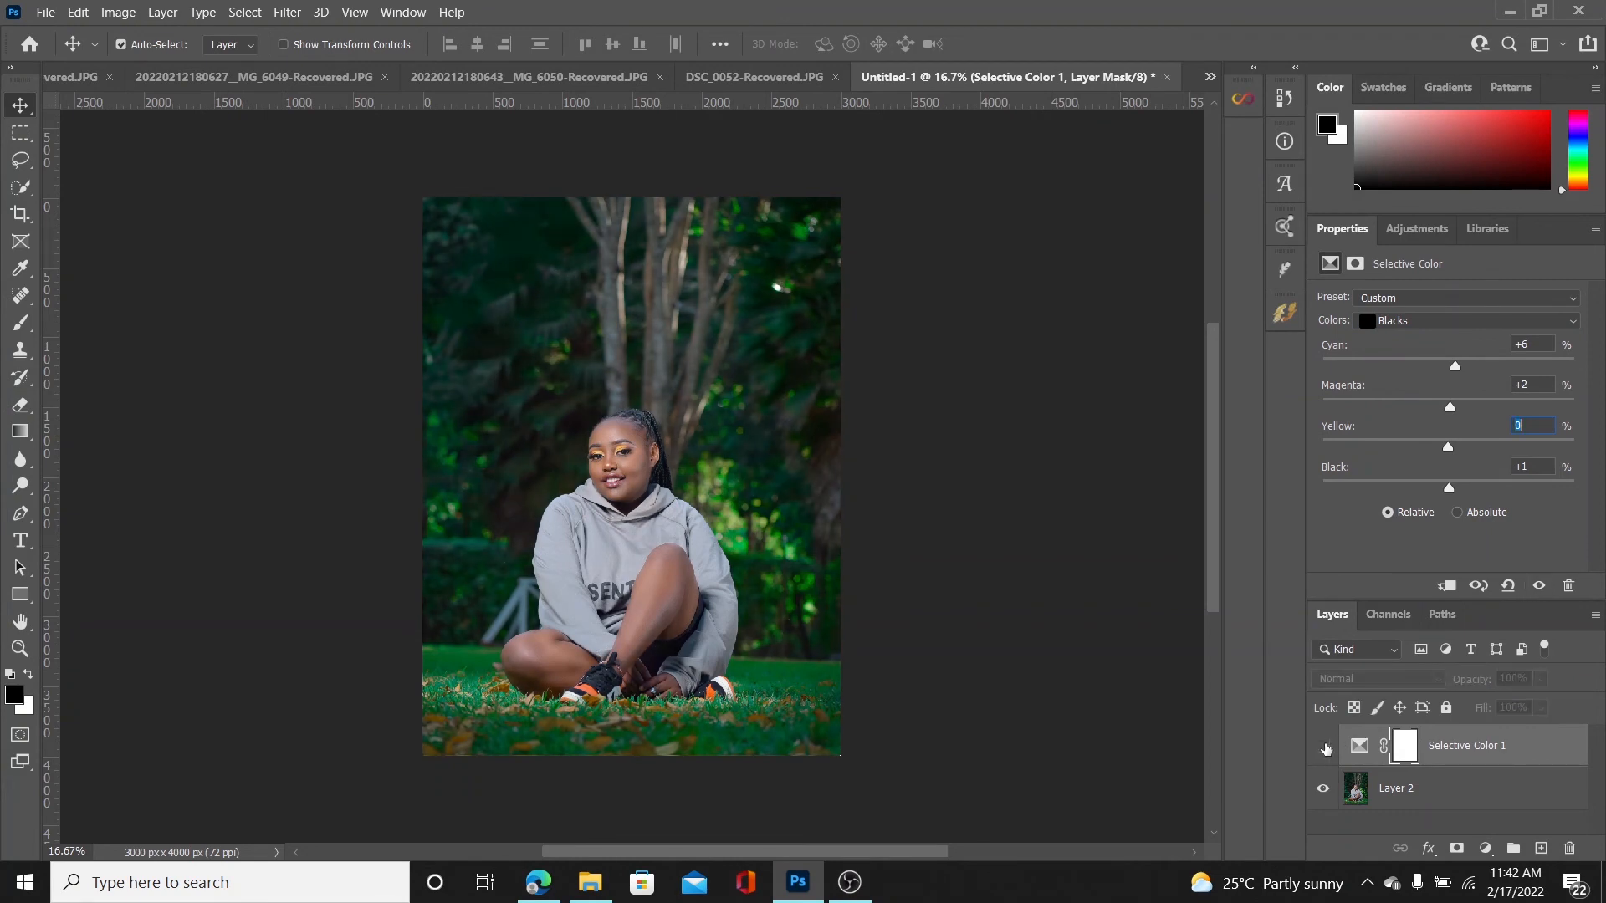
click(1325, 749)
click(1325, 749)
click(1325, 749)
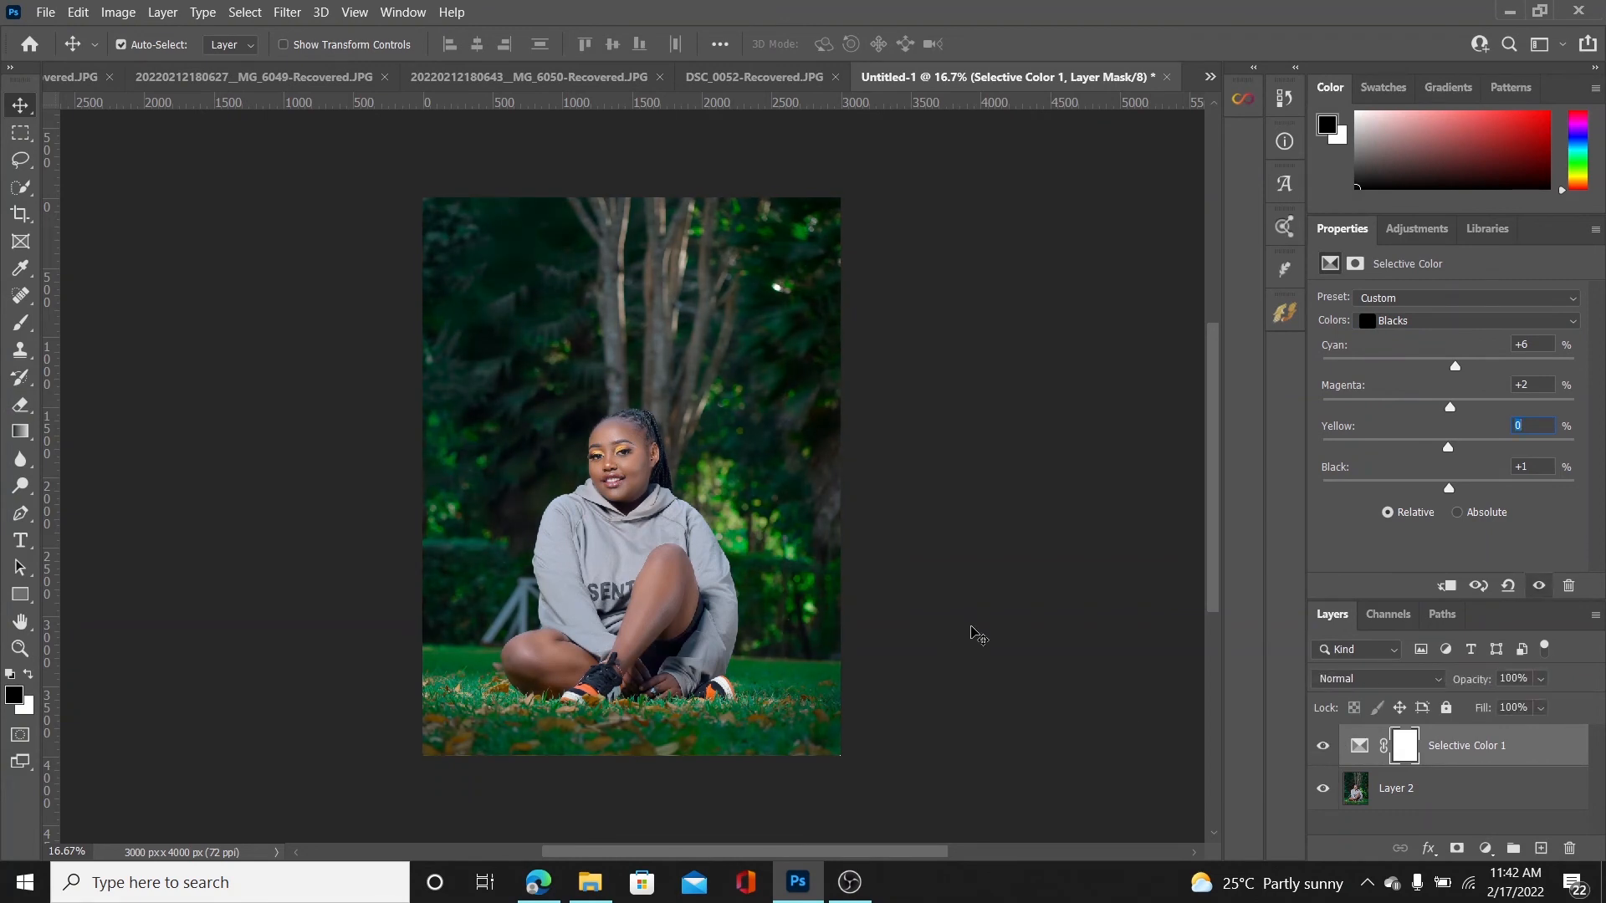